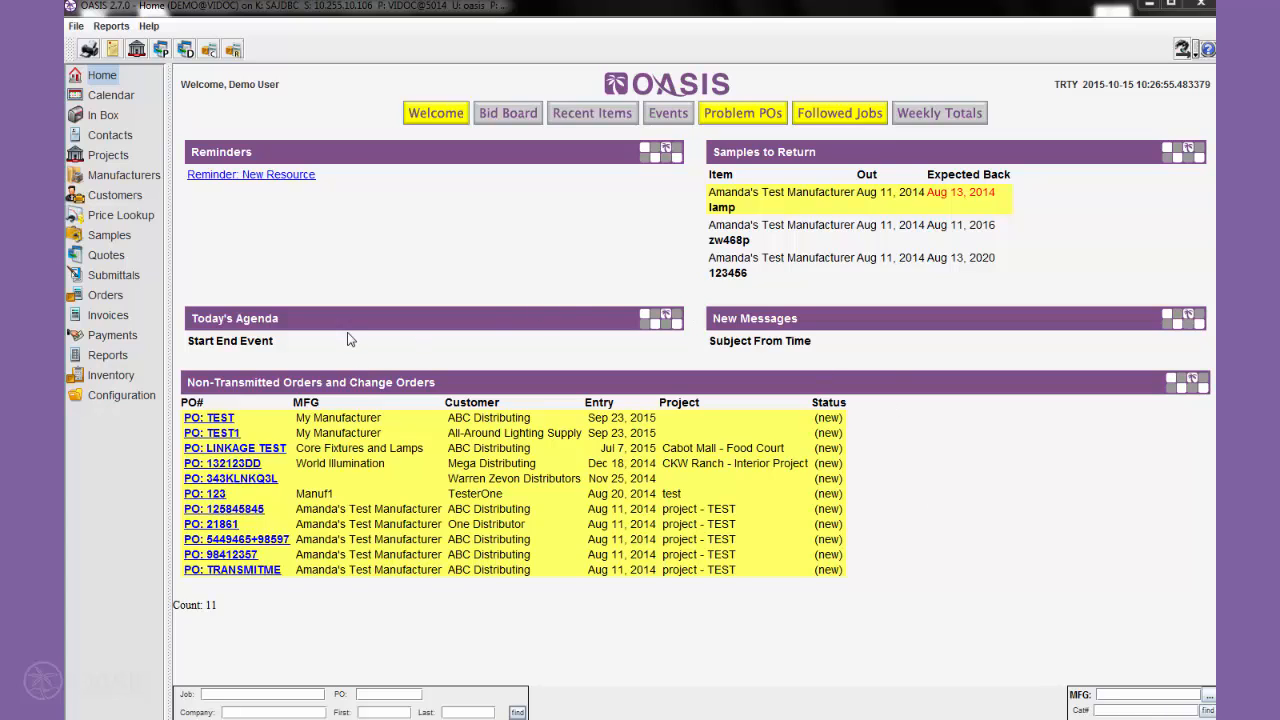
Open the Customizable Invoice Listing report from the Invoices module and reposition the report builder window so it is fully visible.
left_click(107, 316)
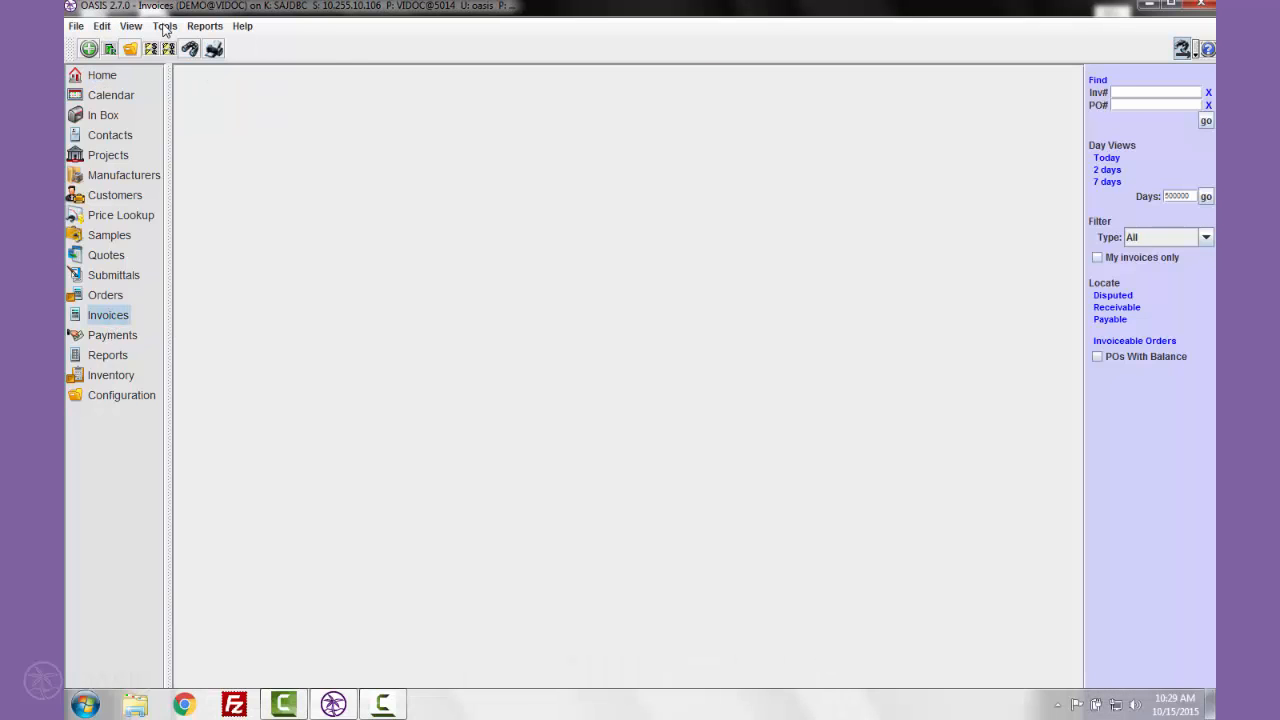
left_click(164, 26)
mouse_move(205, 26)
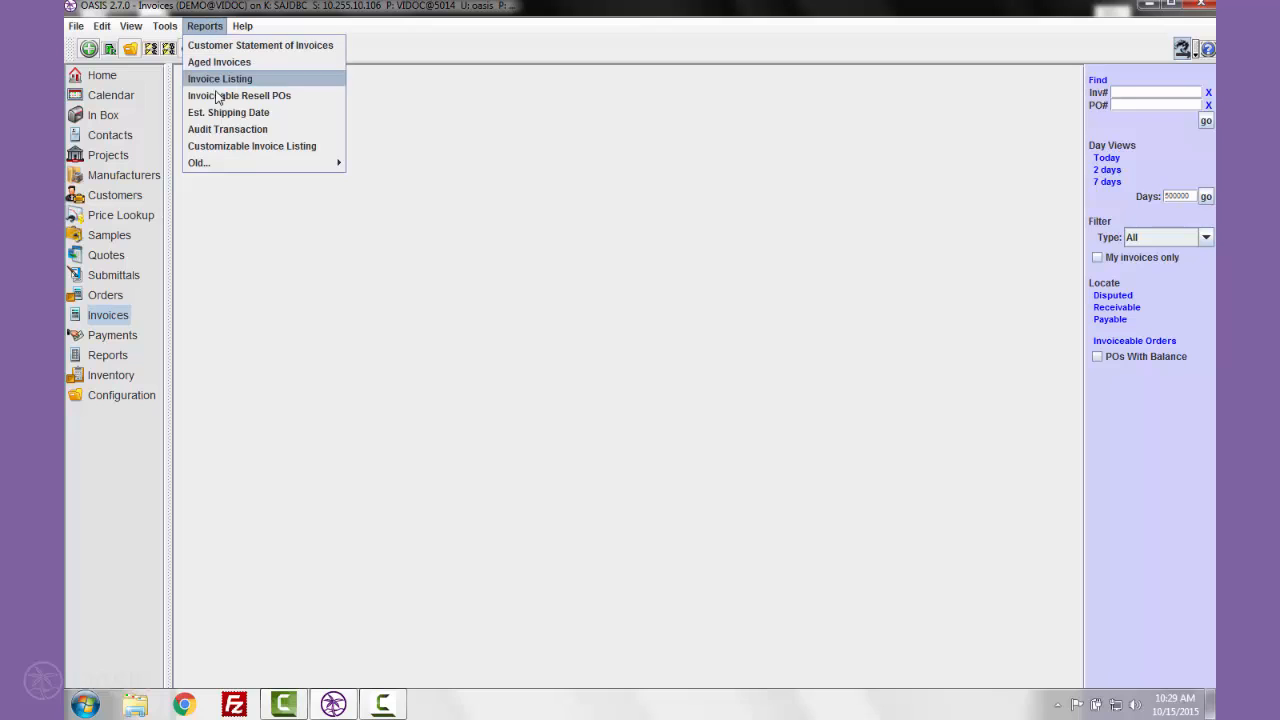
left_click(257, 147)
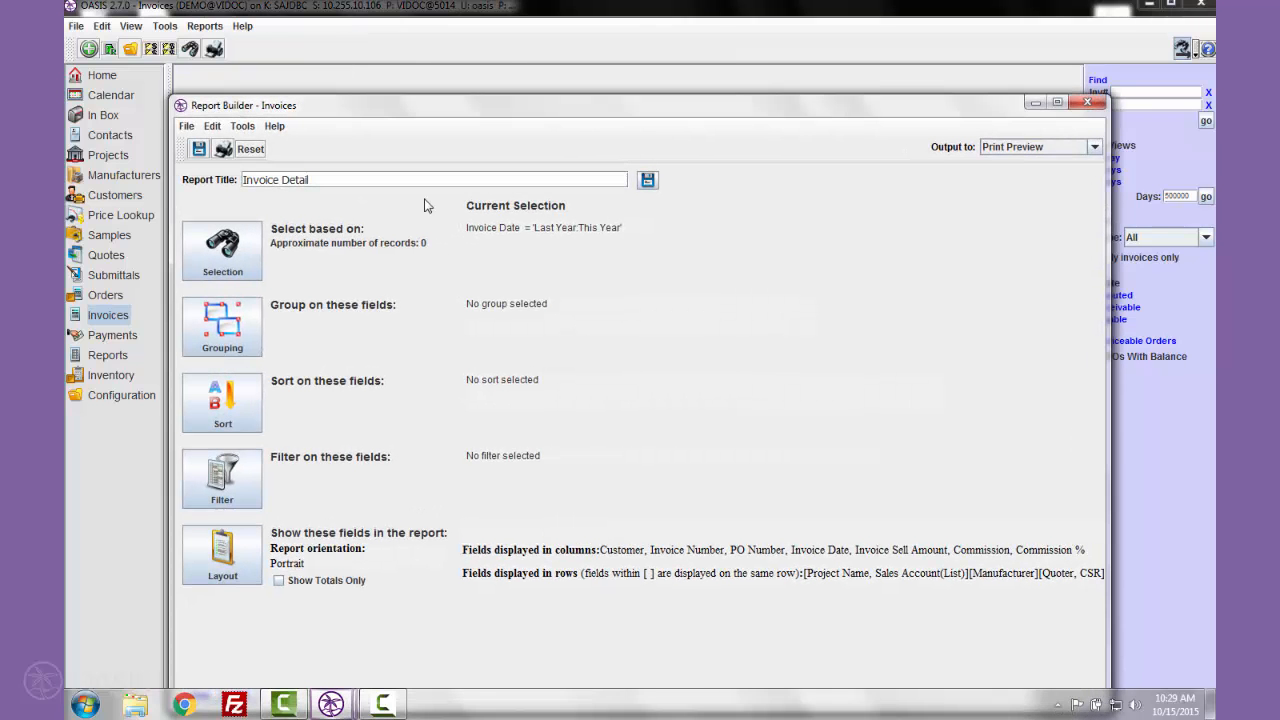
left_click_drag(350, 111, 359, 54)
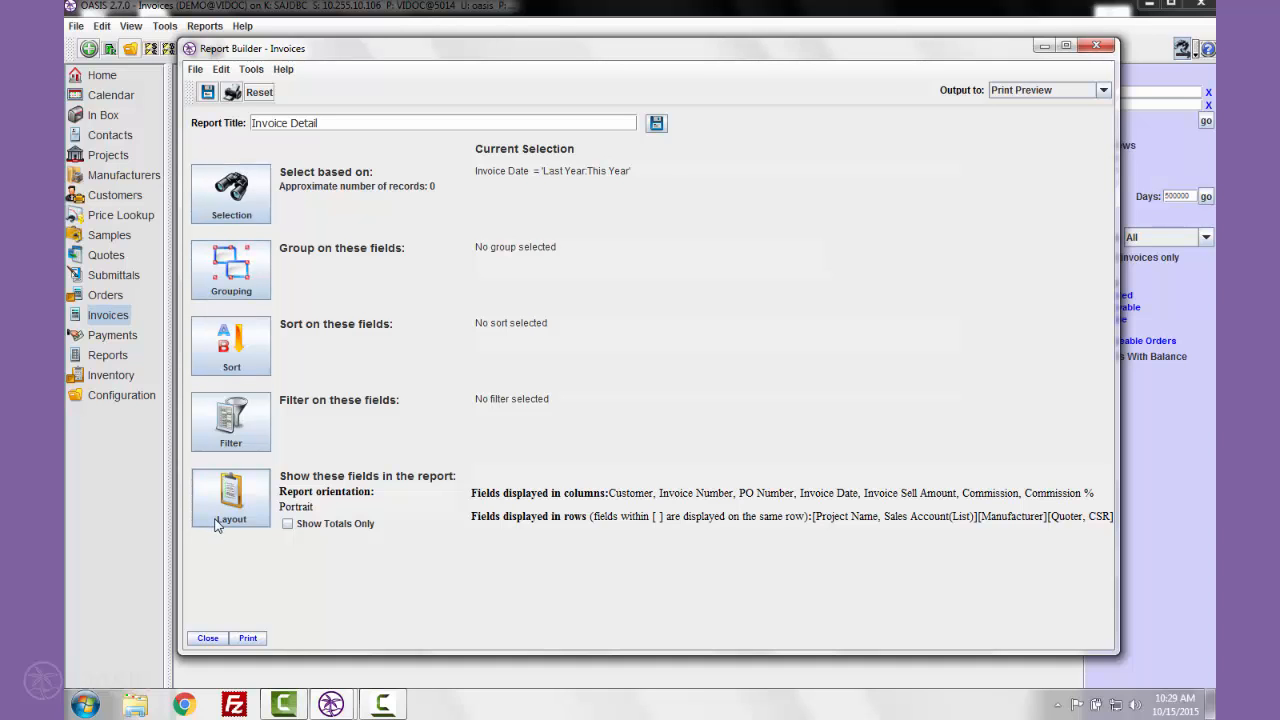
left_click_drag(864, 48, 807, 48)
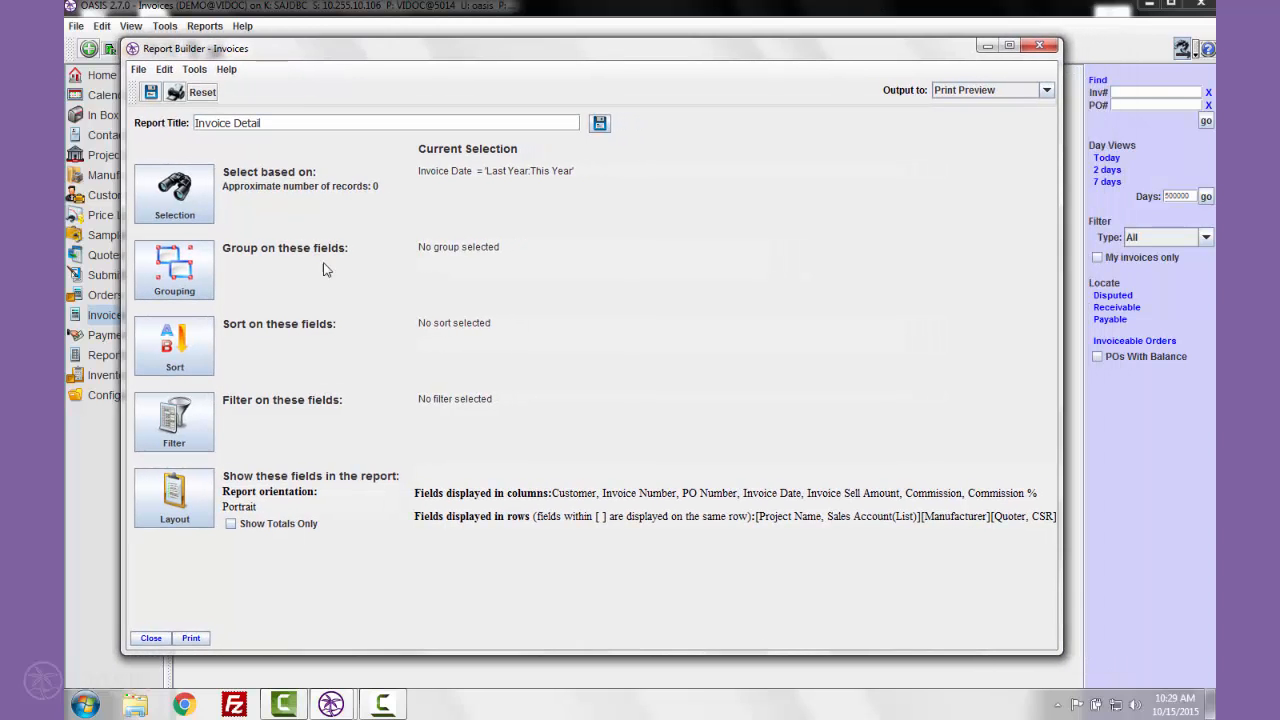
Clear the Invoice Date range in the report's invoice selection criteria.
left_click(211, 215)
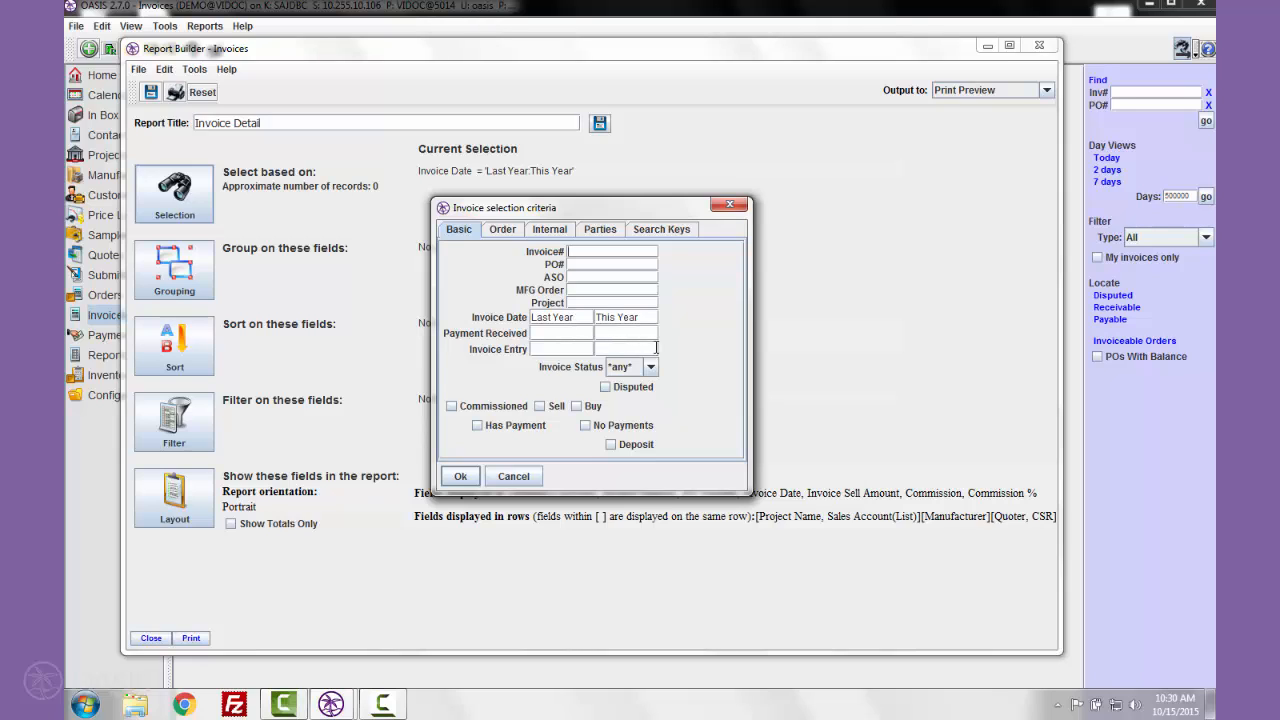
left_click(577, 321)
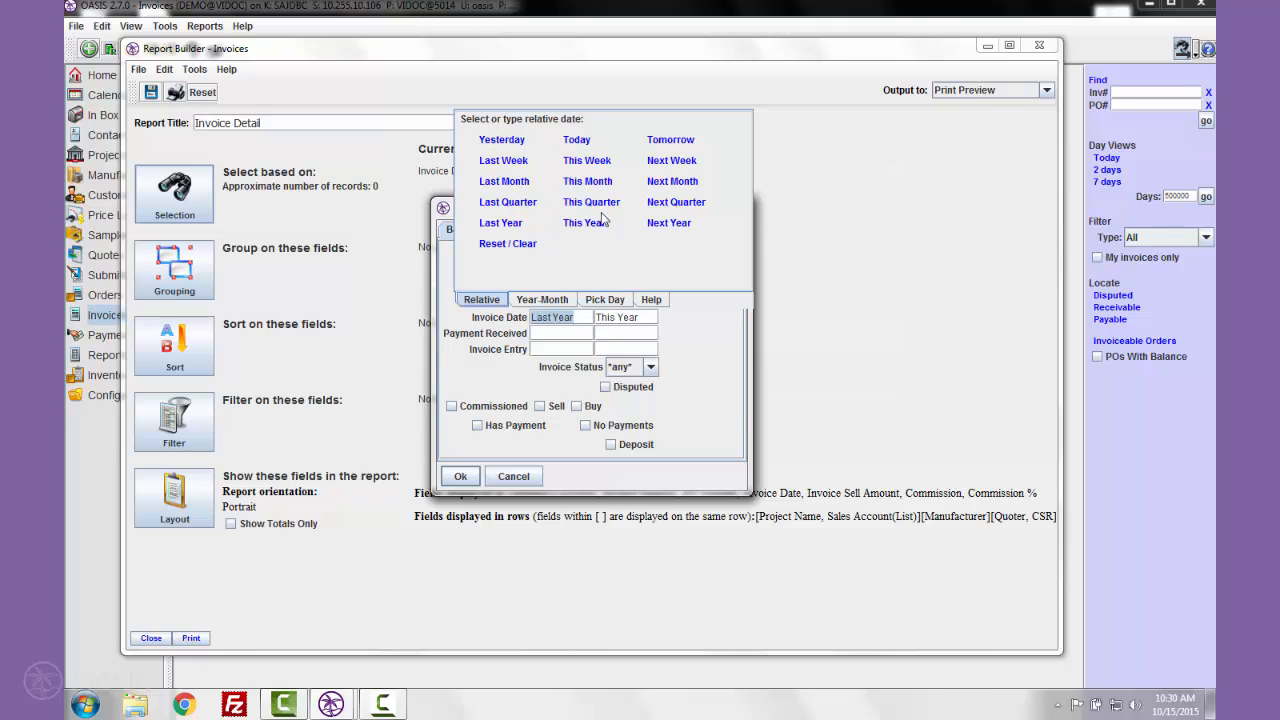
left_click(541, 300)
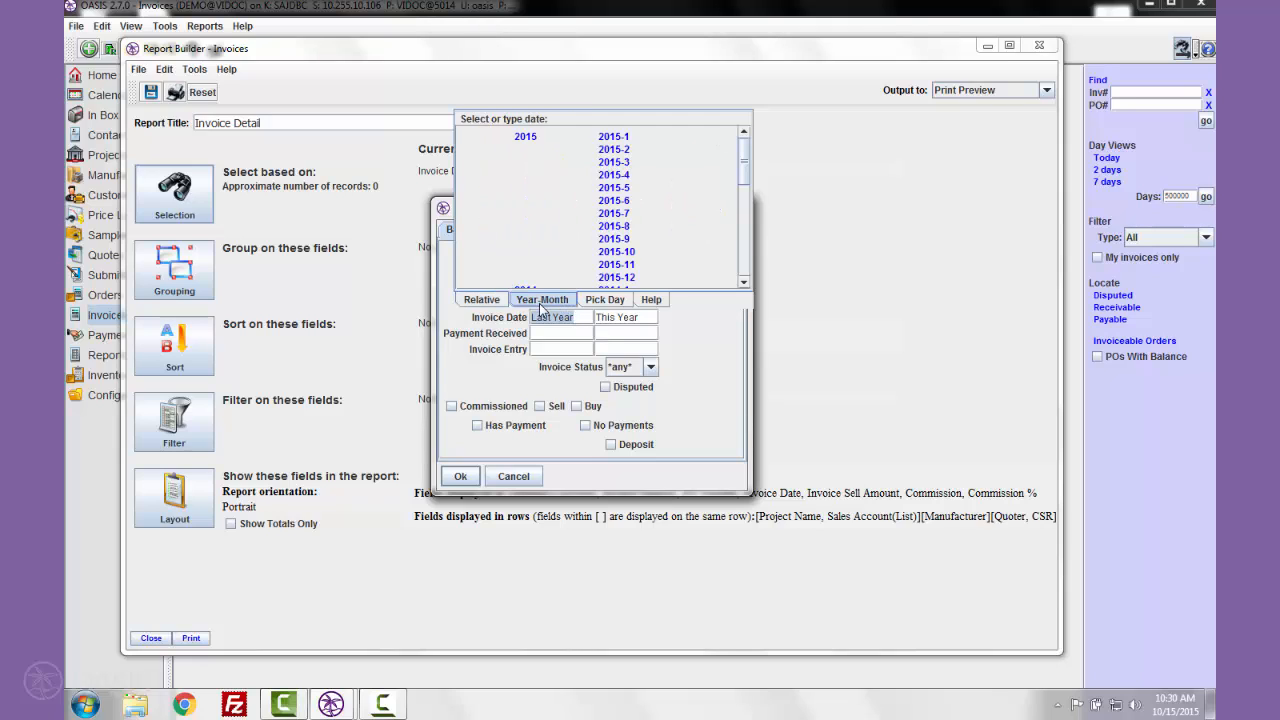
left_click(604, 300)
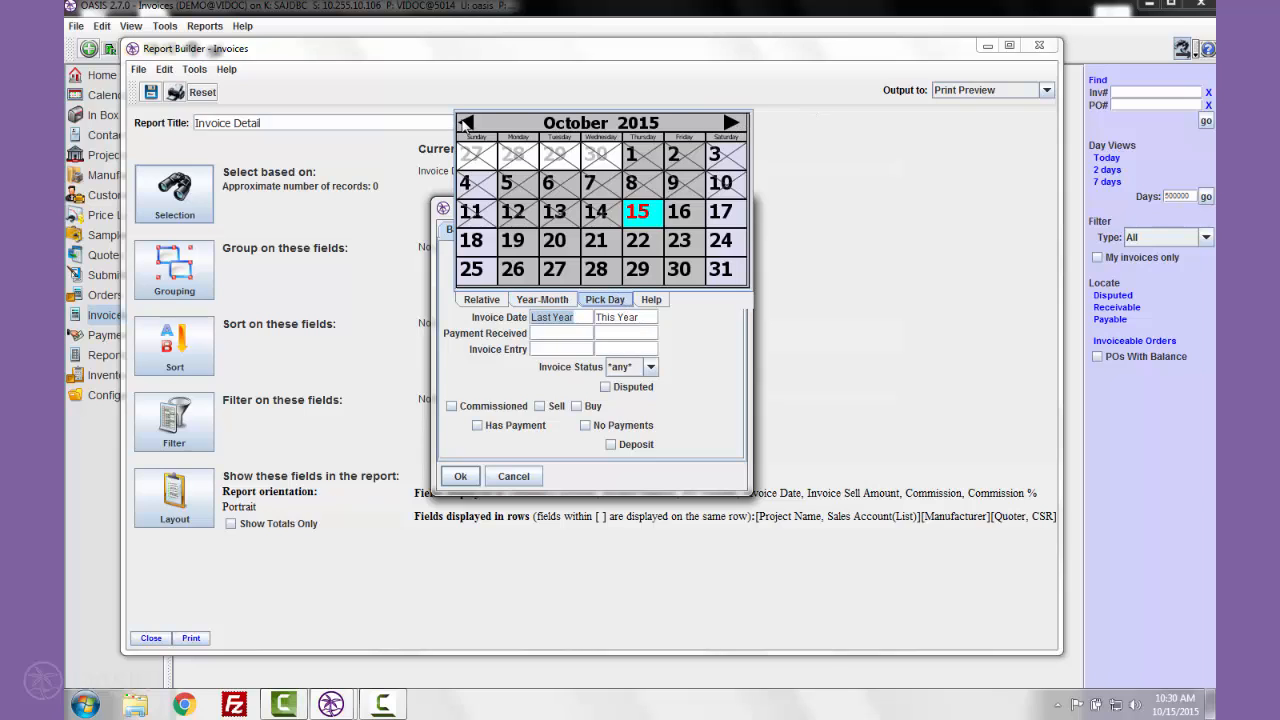
left_click(464, 123)
left_click(464, 123)
left_click(484, 300)
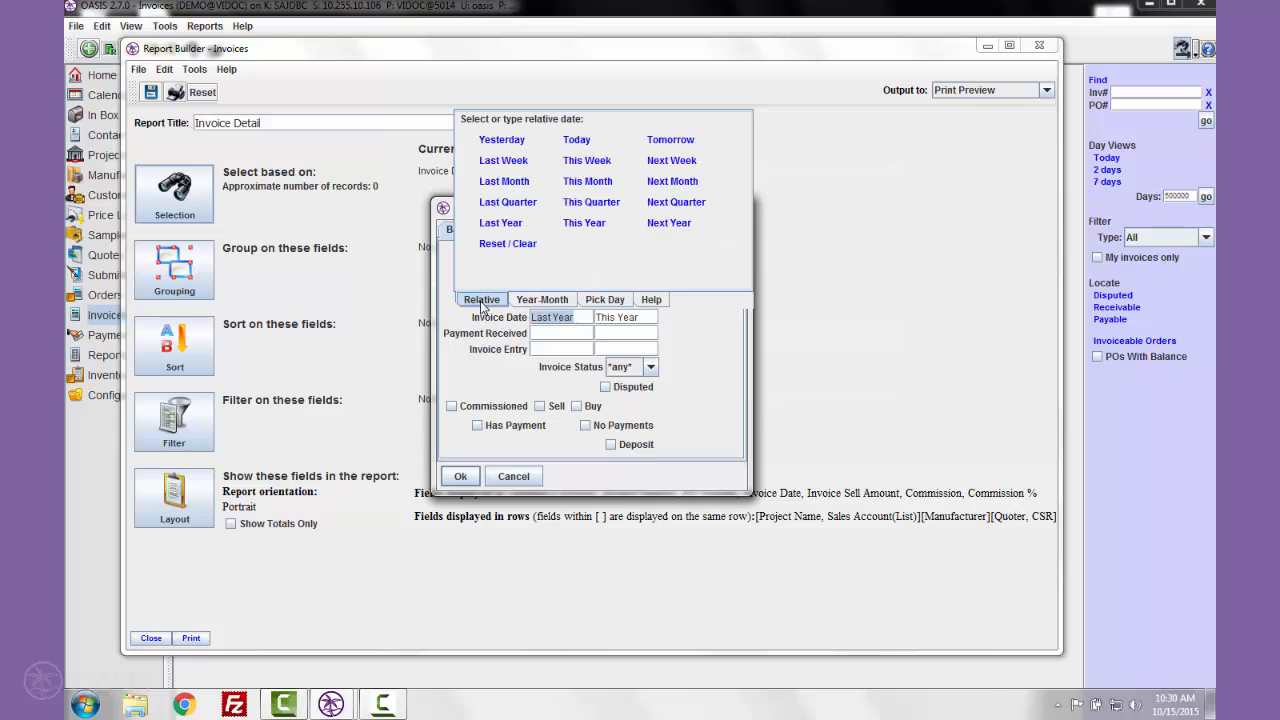
left_click(520, 246)
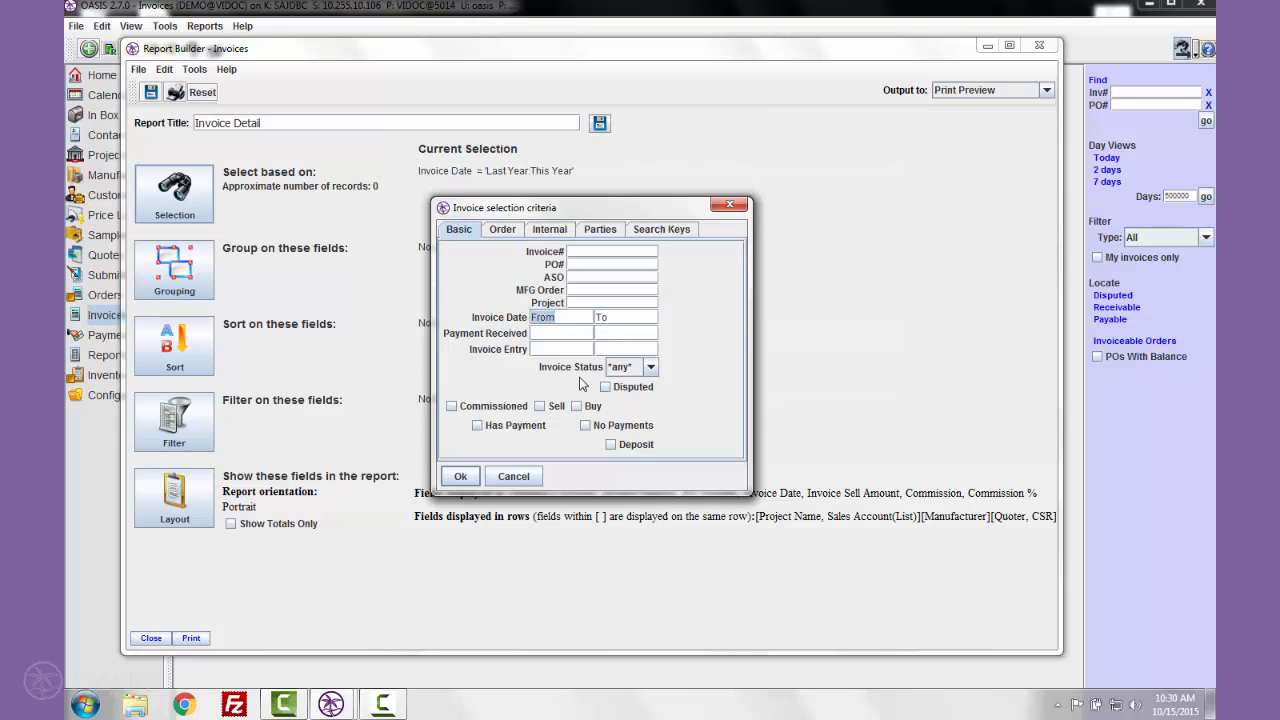
Keep the invoice status at *any* and restrict the selection to Buy and Sell invoices.
left_click(648, 368)
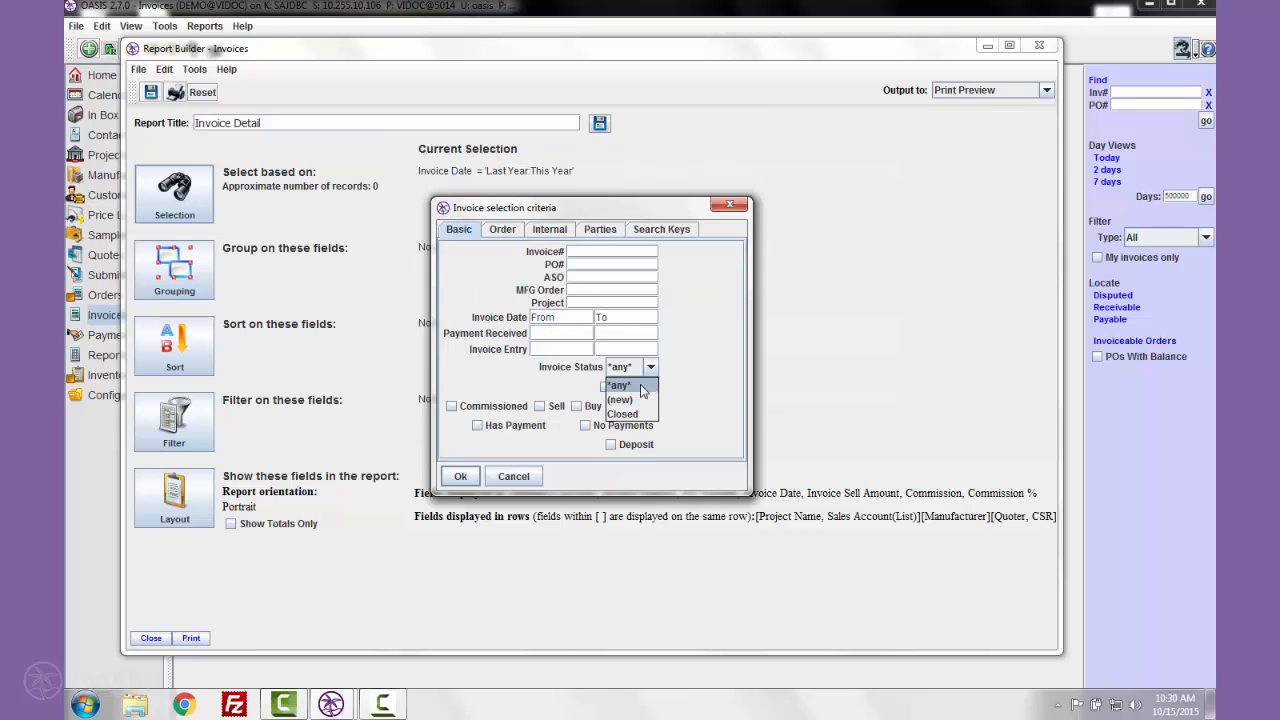
left_click(745, 385)
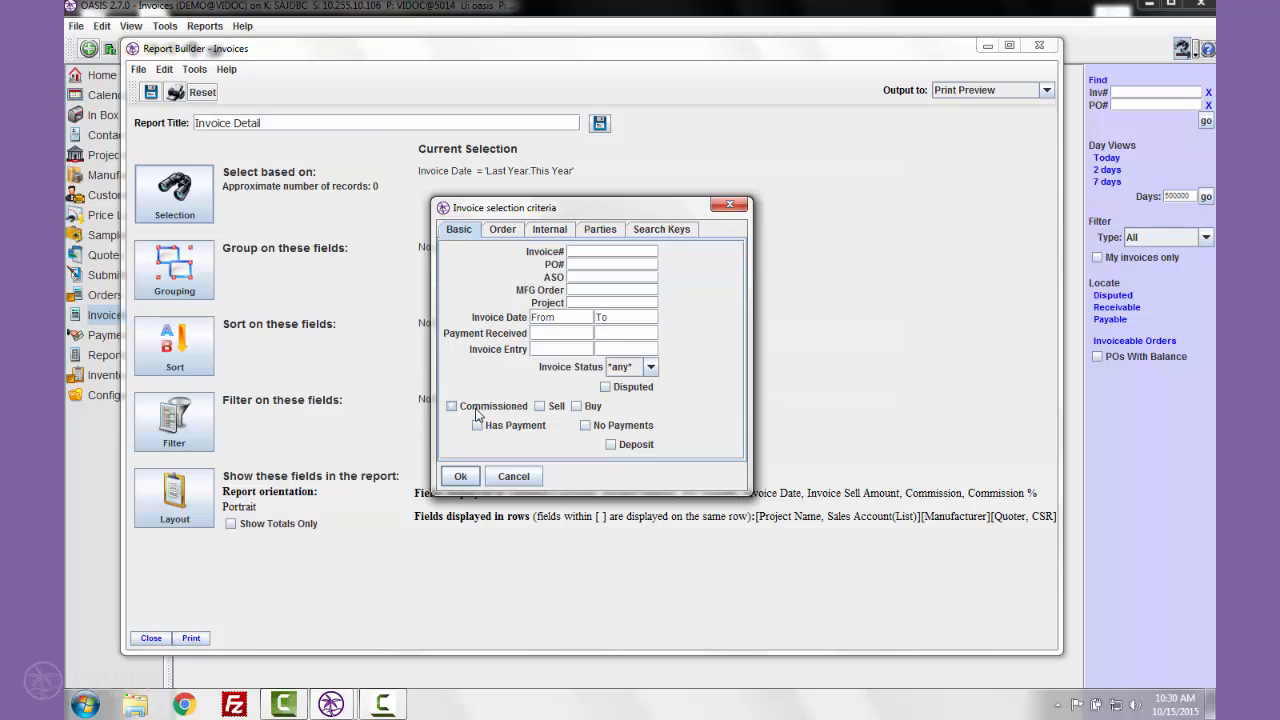
left_click(581, 408)
left_click(540, 406)
Add the order statuses Scheduled, Shipped, Invoiced and Closed to the invoice selection criteria.
left_click(503, 230)
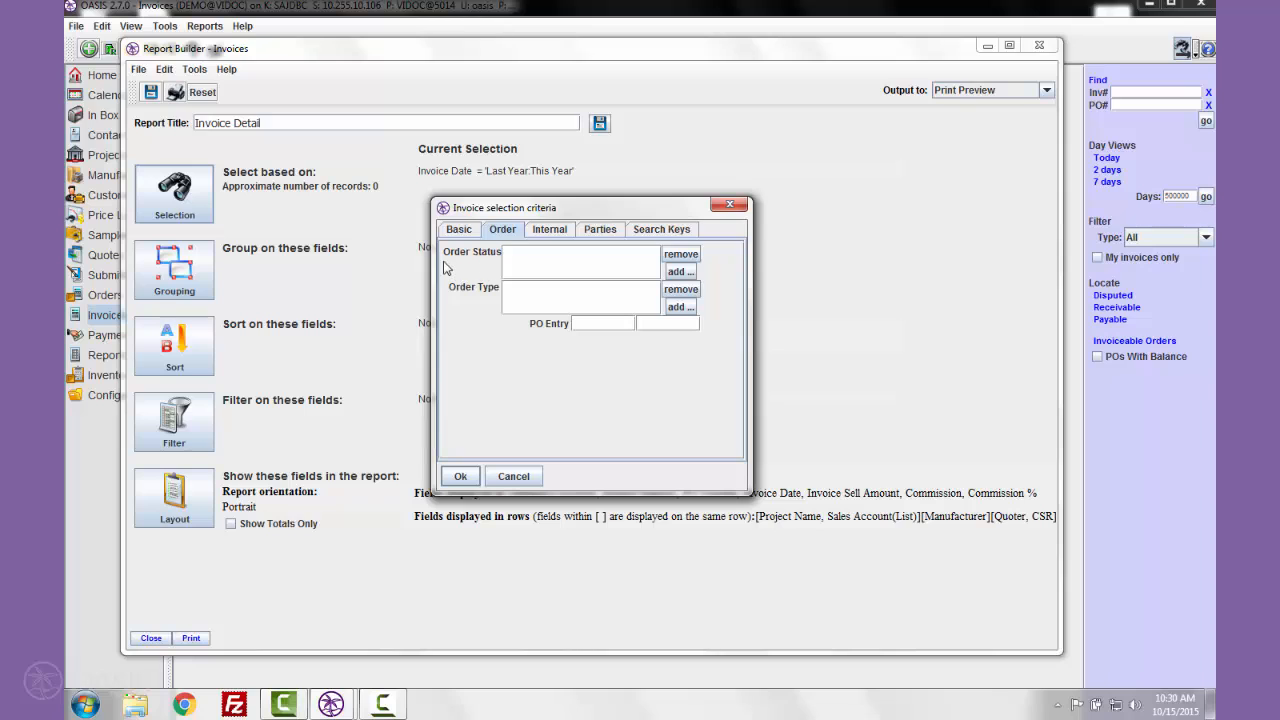
left_click(680, 271)
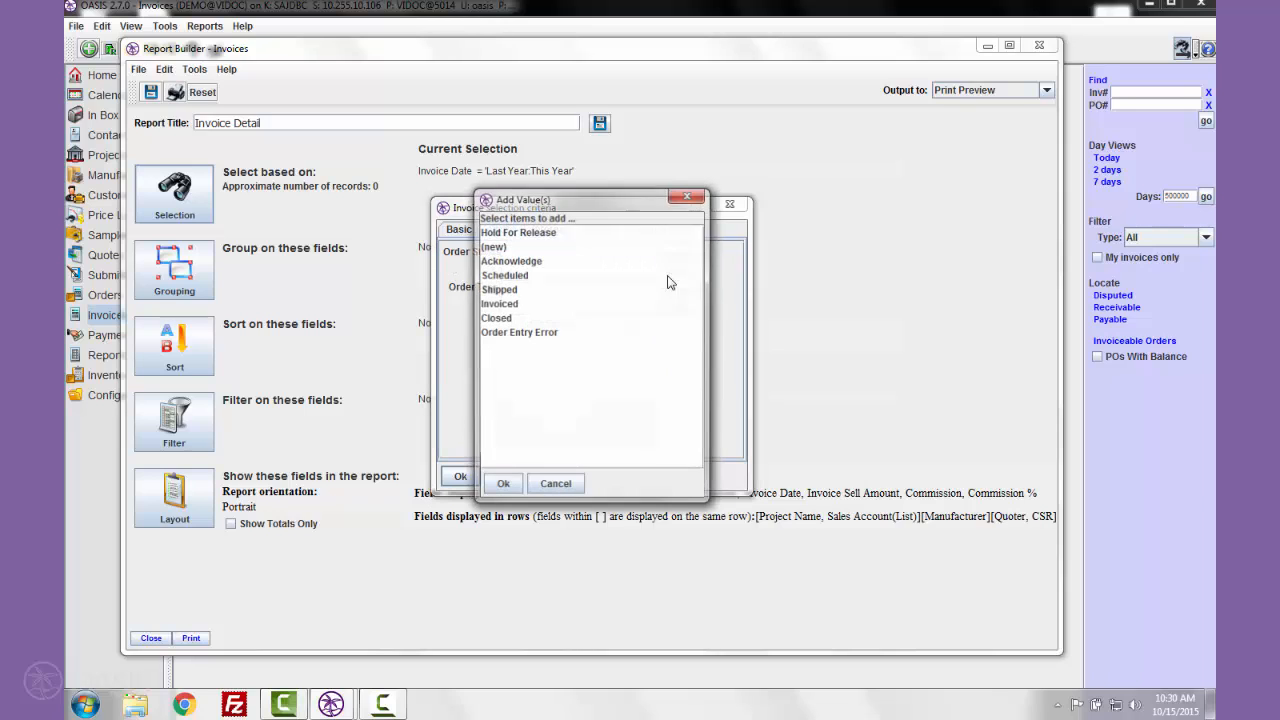
left_click(497, 275)
left_click(512, 305, "shift")
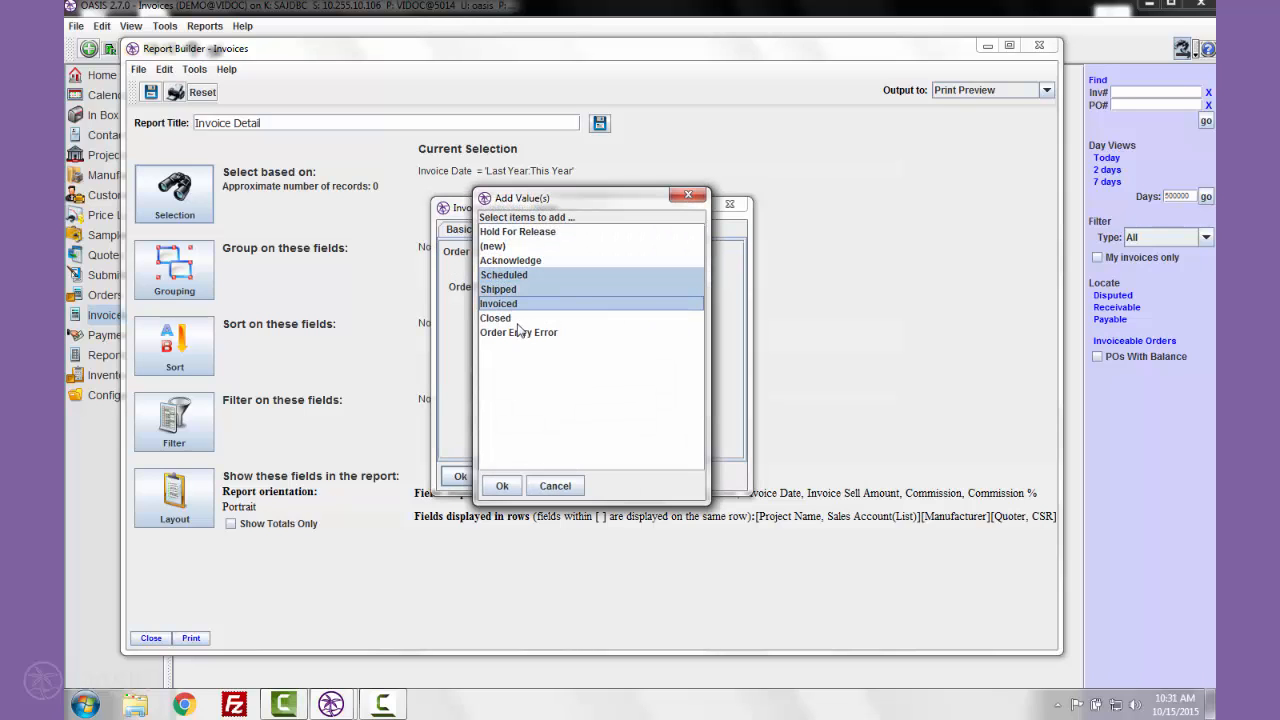
left_click(515, 320, "shift")
left_click(502, 485)
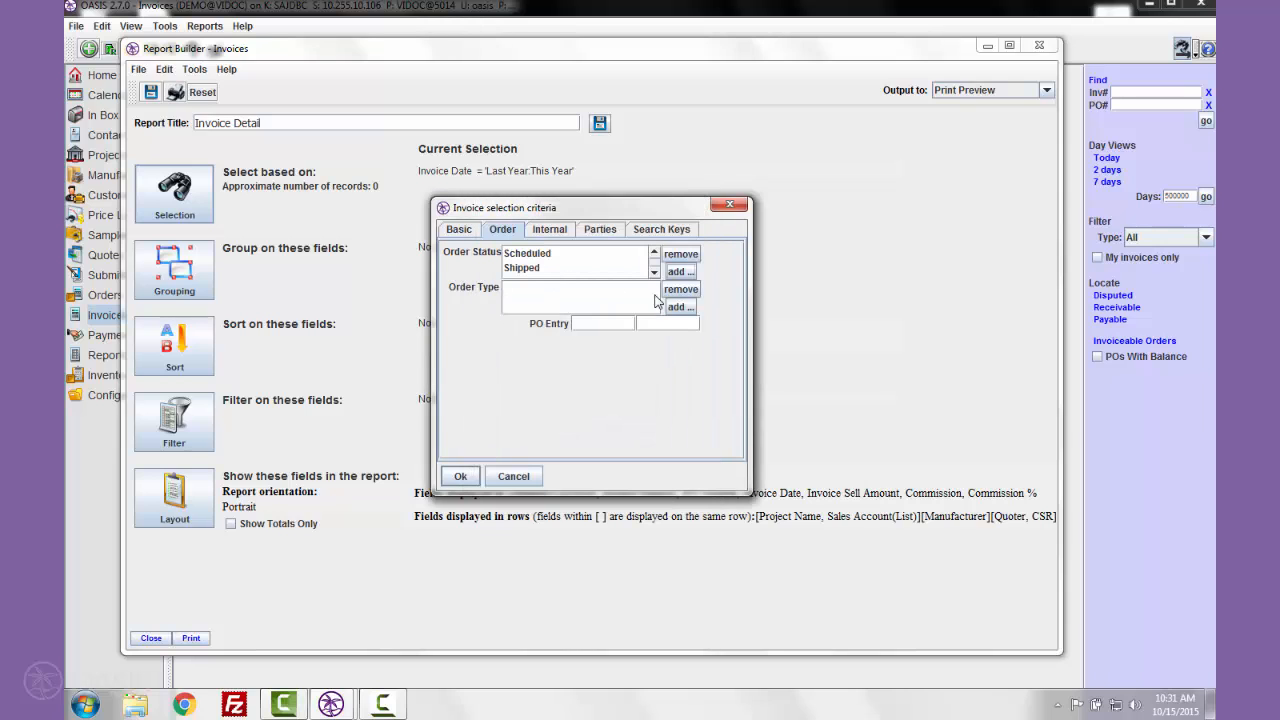
Add the order types Stock, EDI, Daily and Sample to the invoice selection criteria.
left_click(688, 313)
left_click(487, 247)
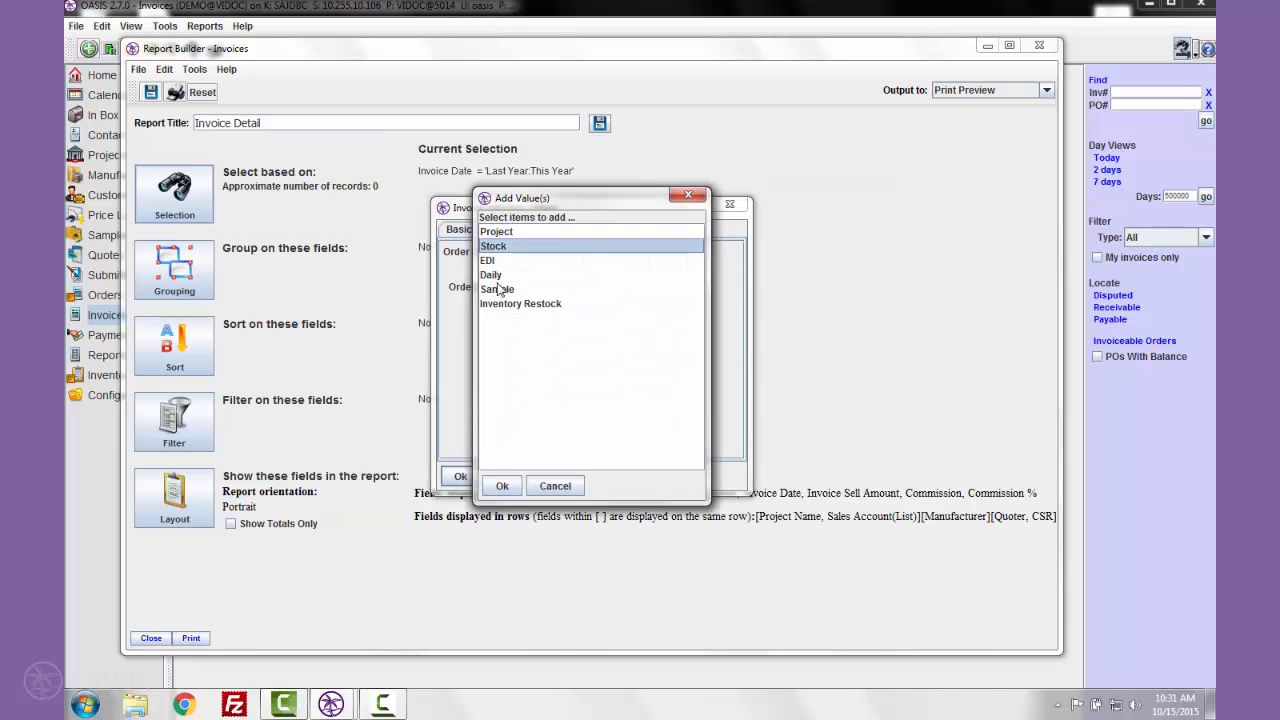
left_click(500, 290, "shift")
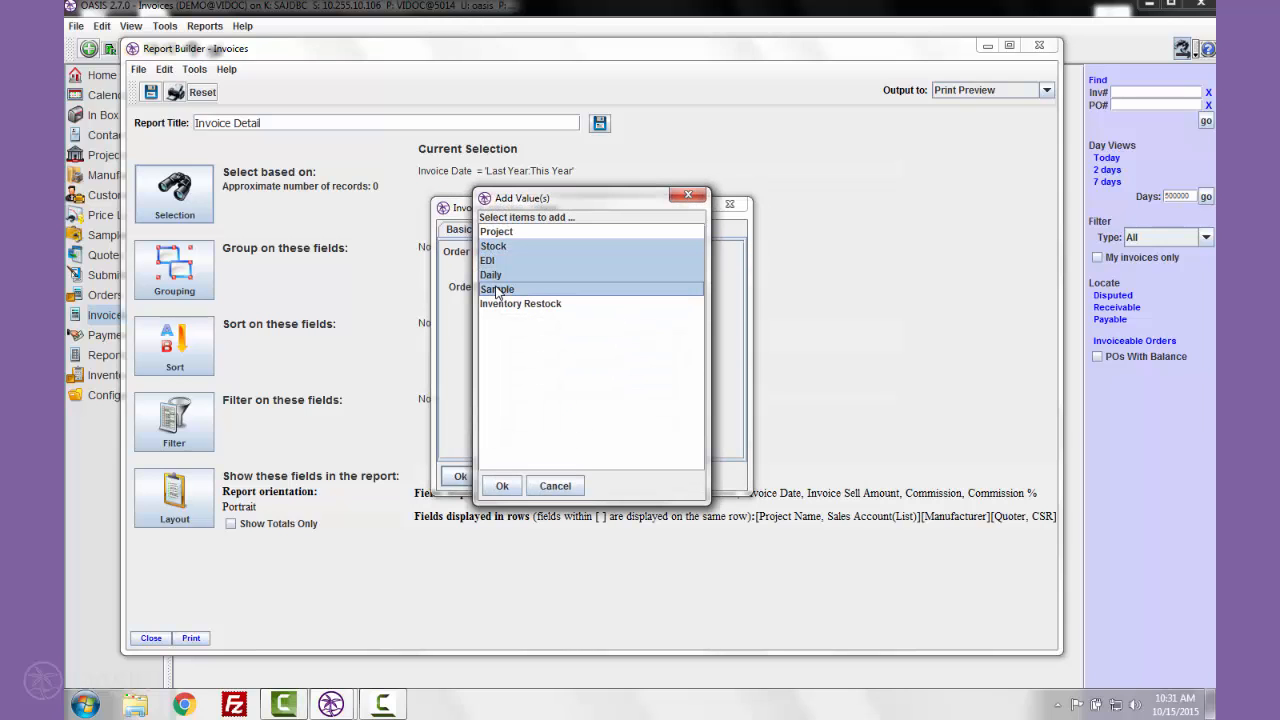
left_click(502, 485)
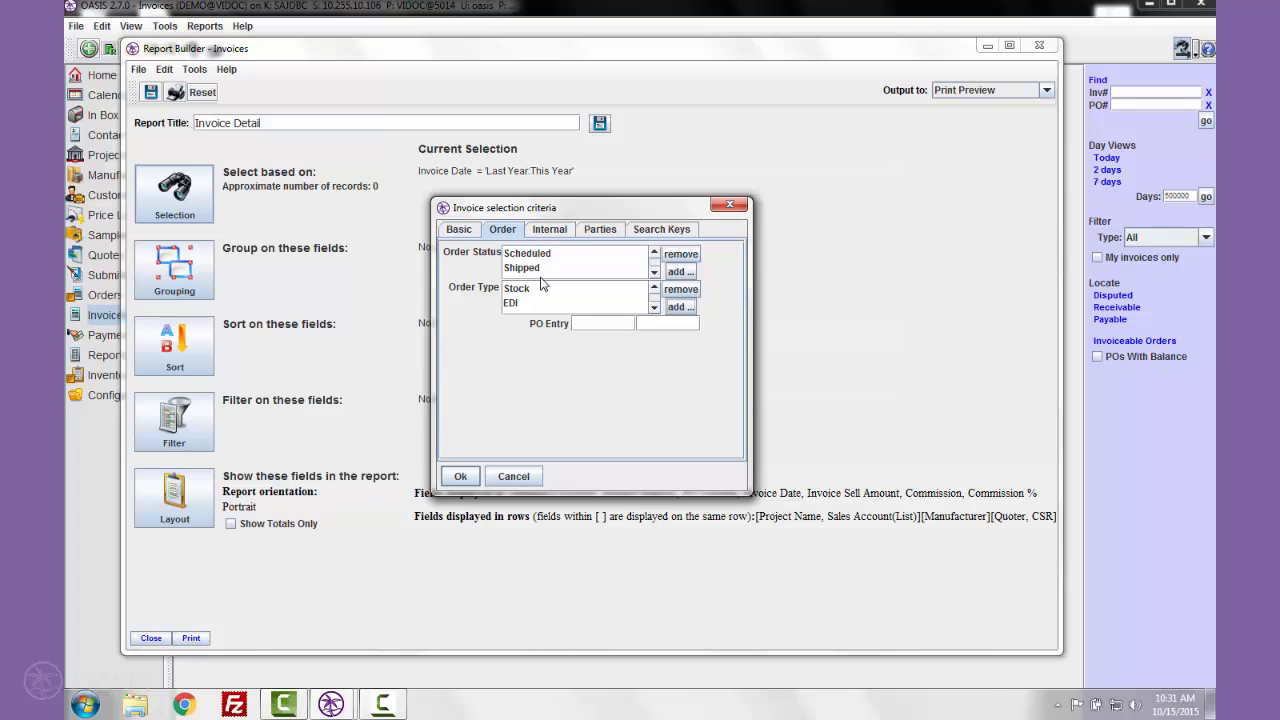
Set the PO Entry start date to Last Year, review the internal, parties and search key criteria, and apply the selection.
left_click(607, 323)
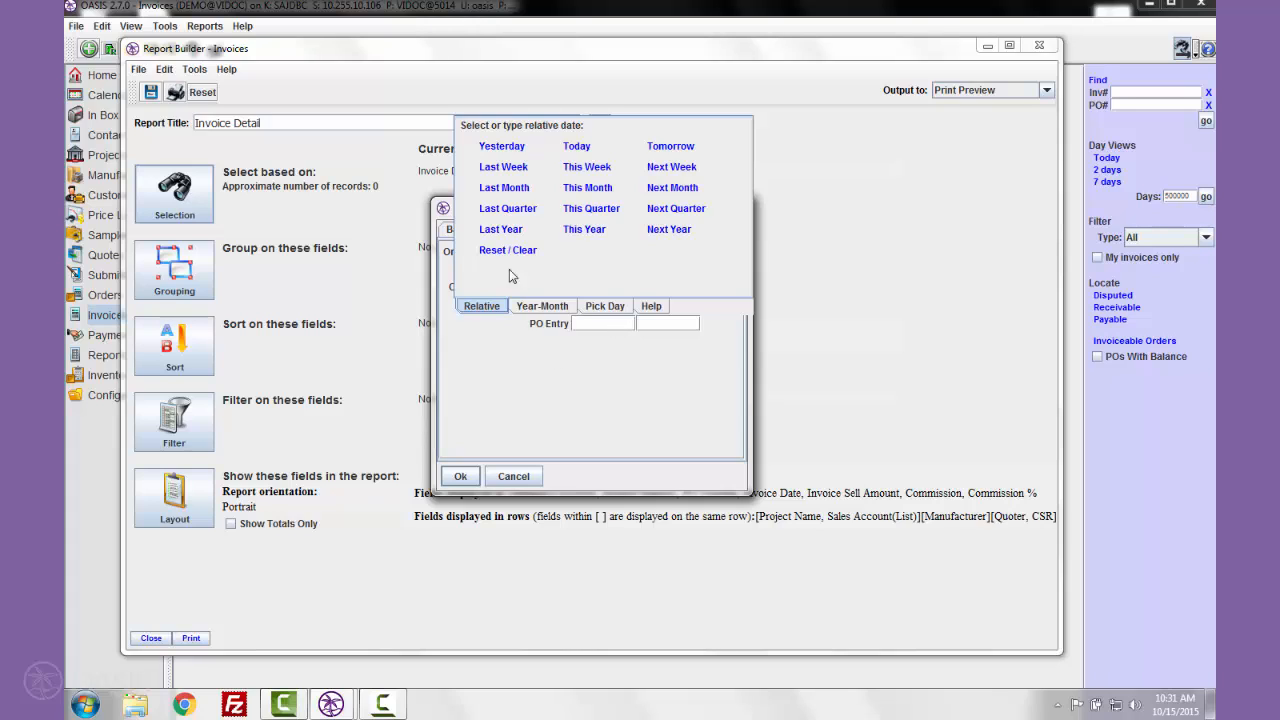
left_click(500, 229)
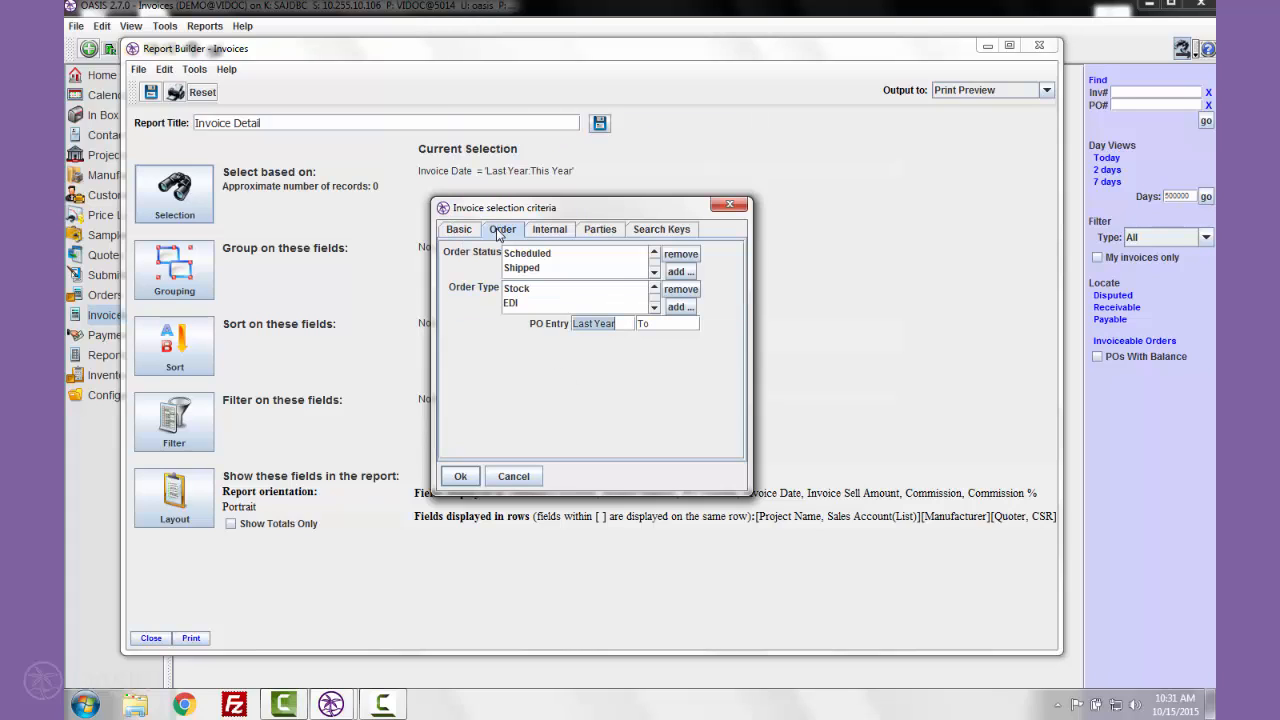
left_click(554, 230)
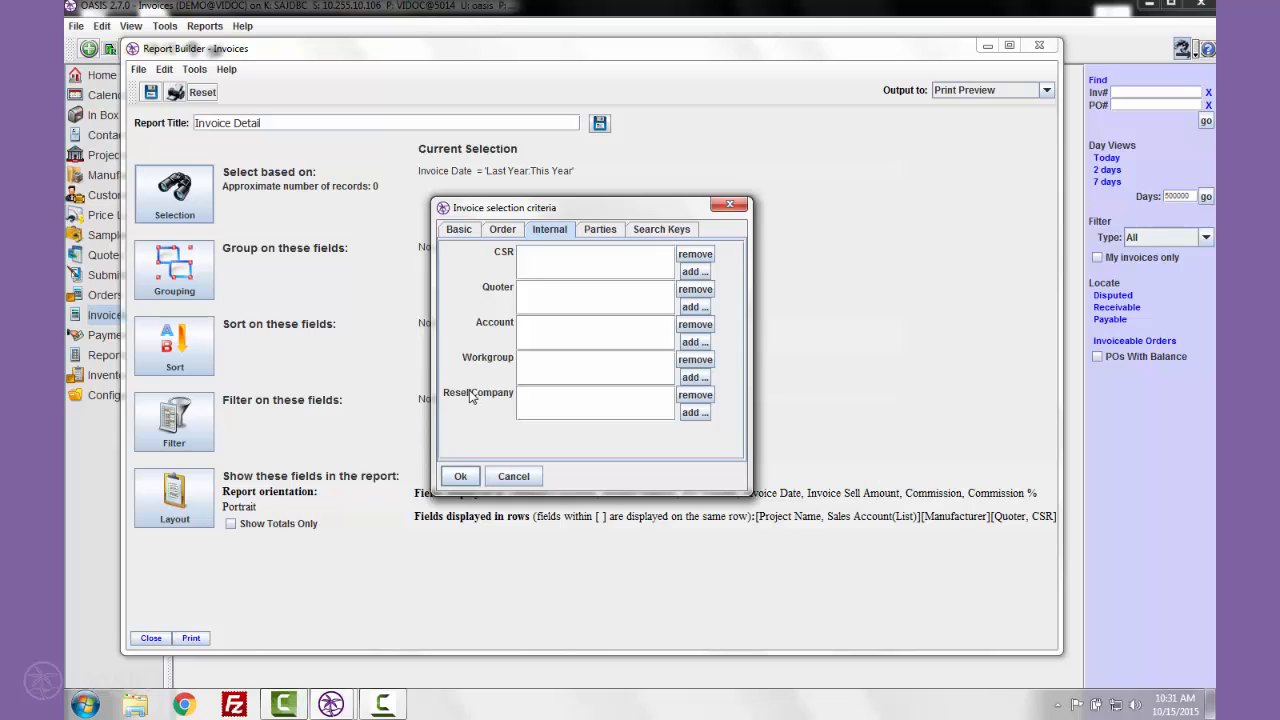
left_click(606, 232)
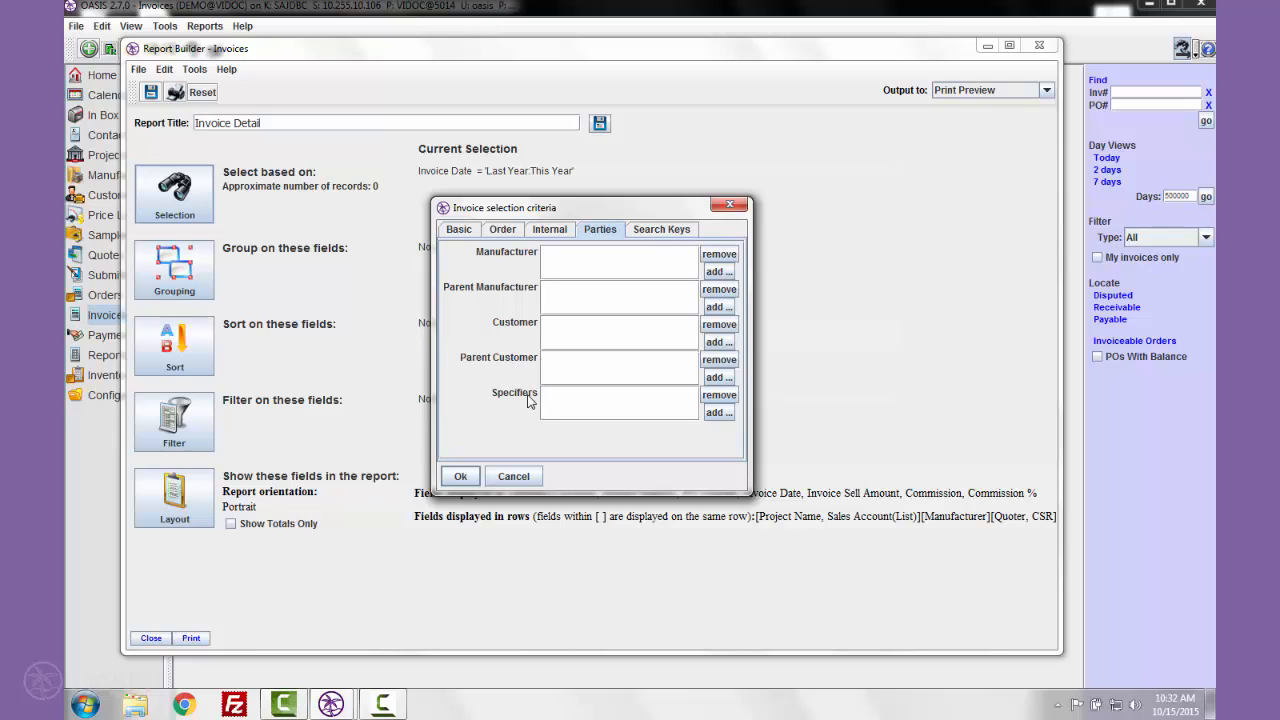
left_click(656, 232)
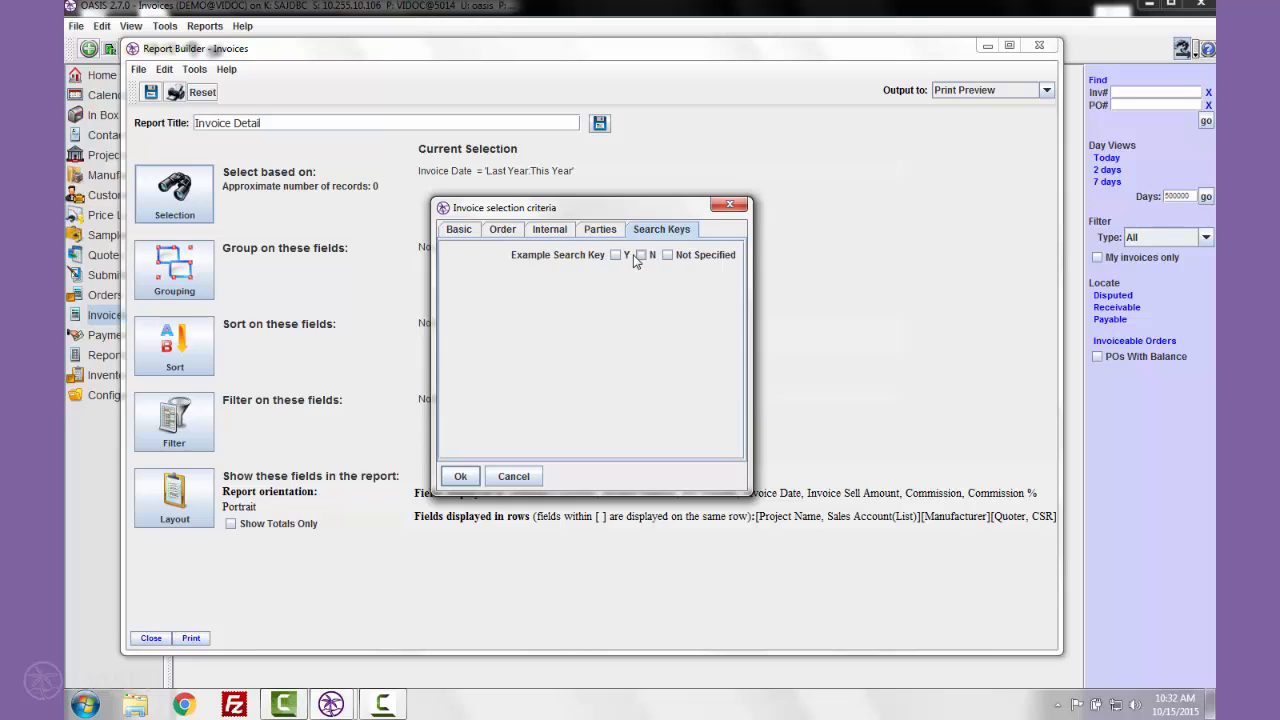
left_click(462, 477)
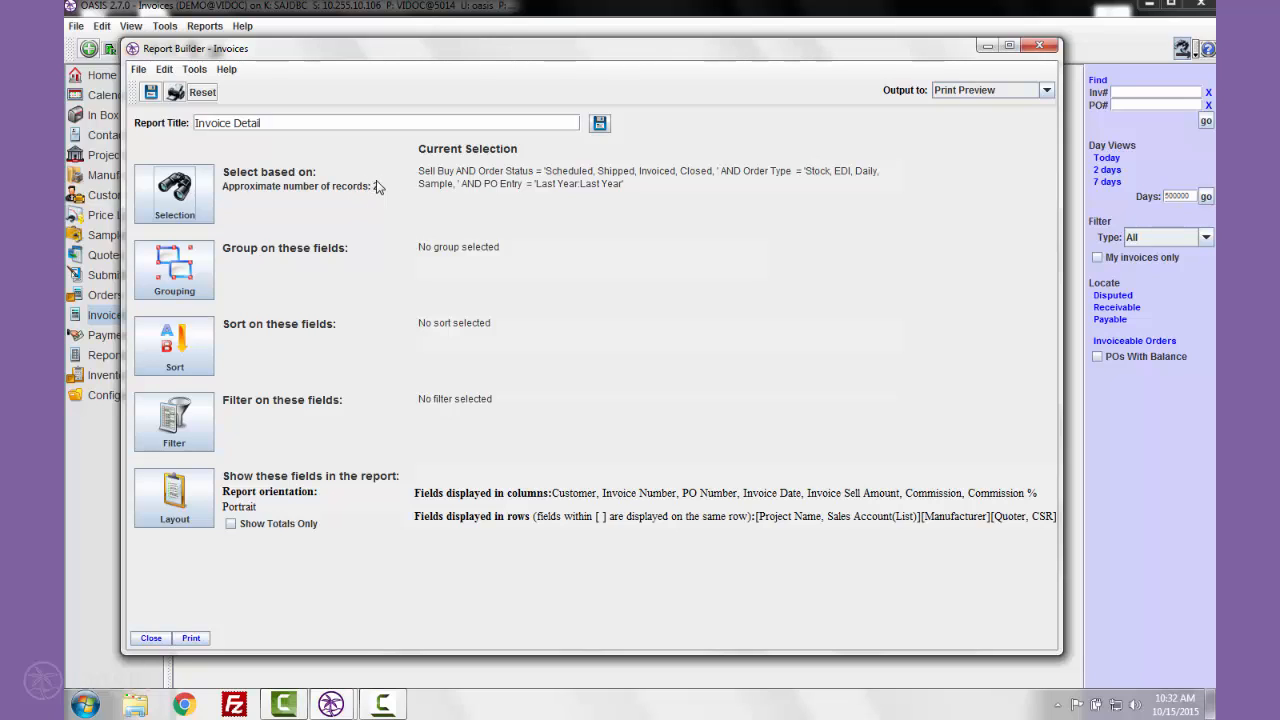
Add Disputed, Manufacturer ID and Parent Customer, in that order, as the report's grouping fields.
left_click(173, 279)
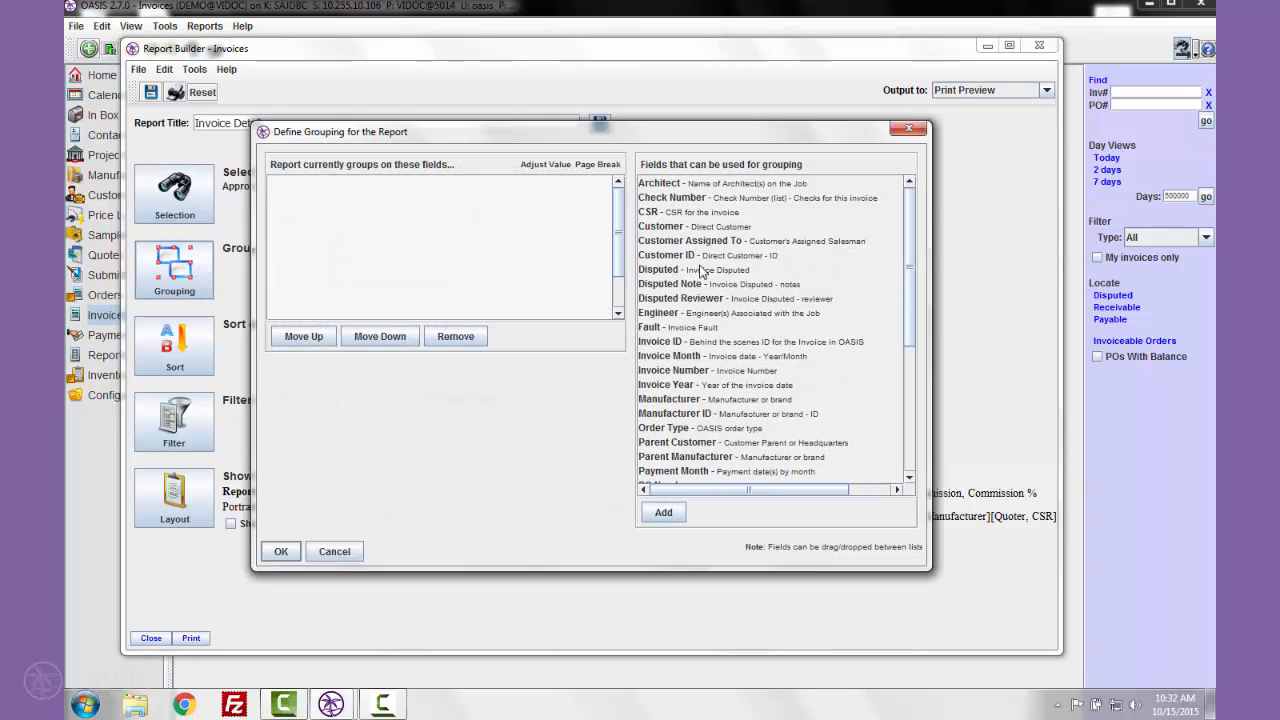
left_click_drag(676, 272, 530, 296)
left_click_drag(692, 399, 527, 297)
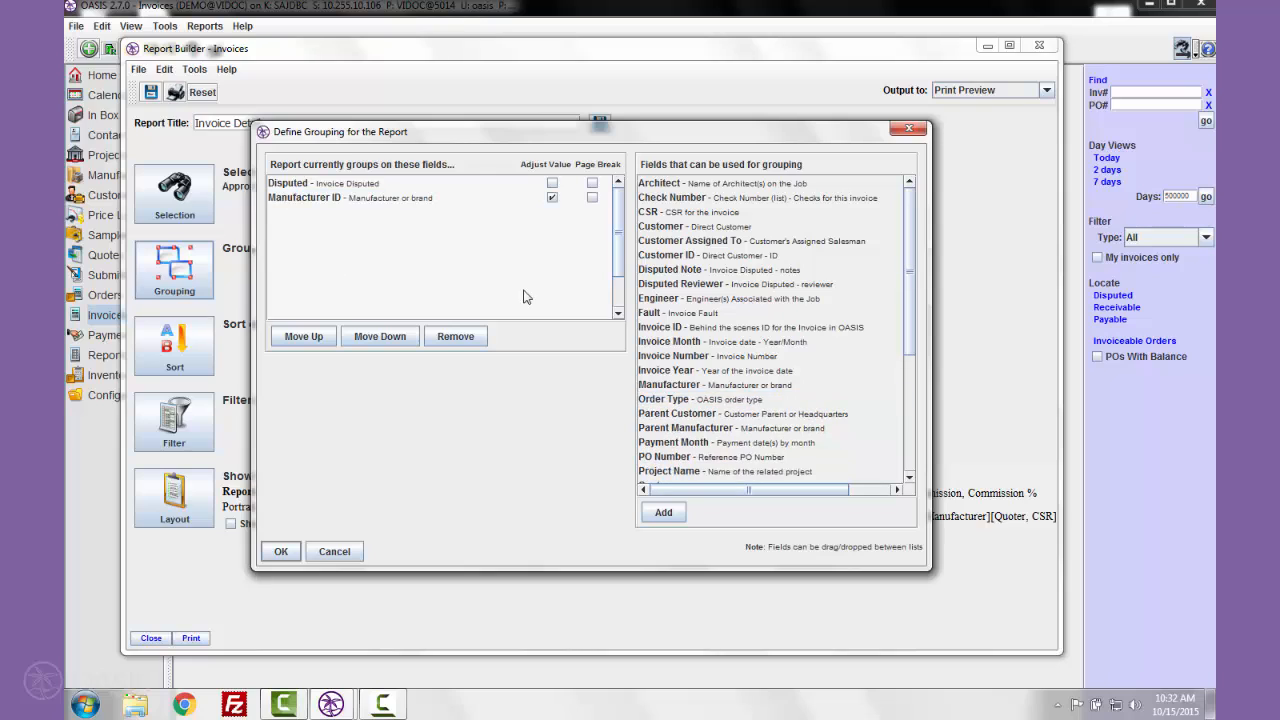
left_click(660, 414)
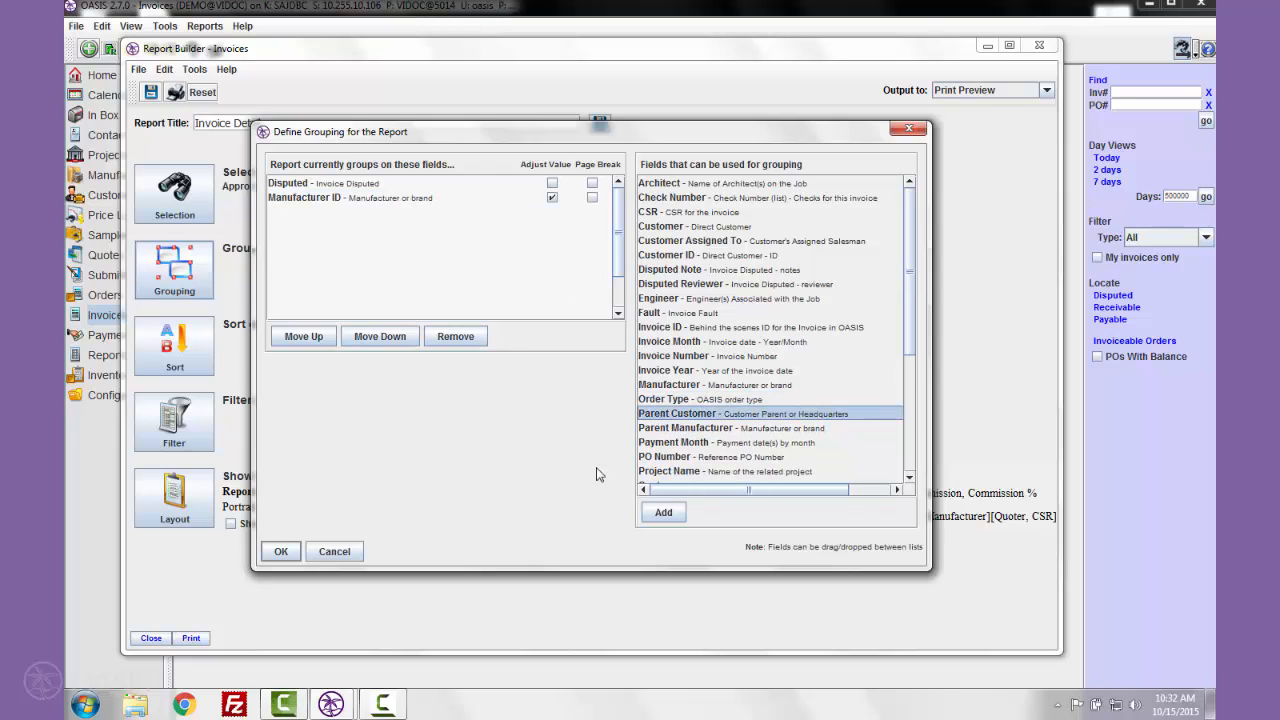
left_click(668, 511)
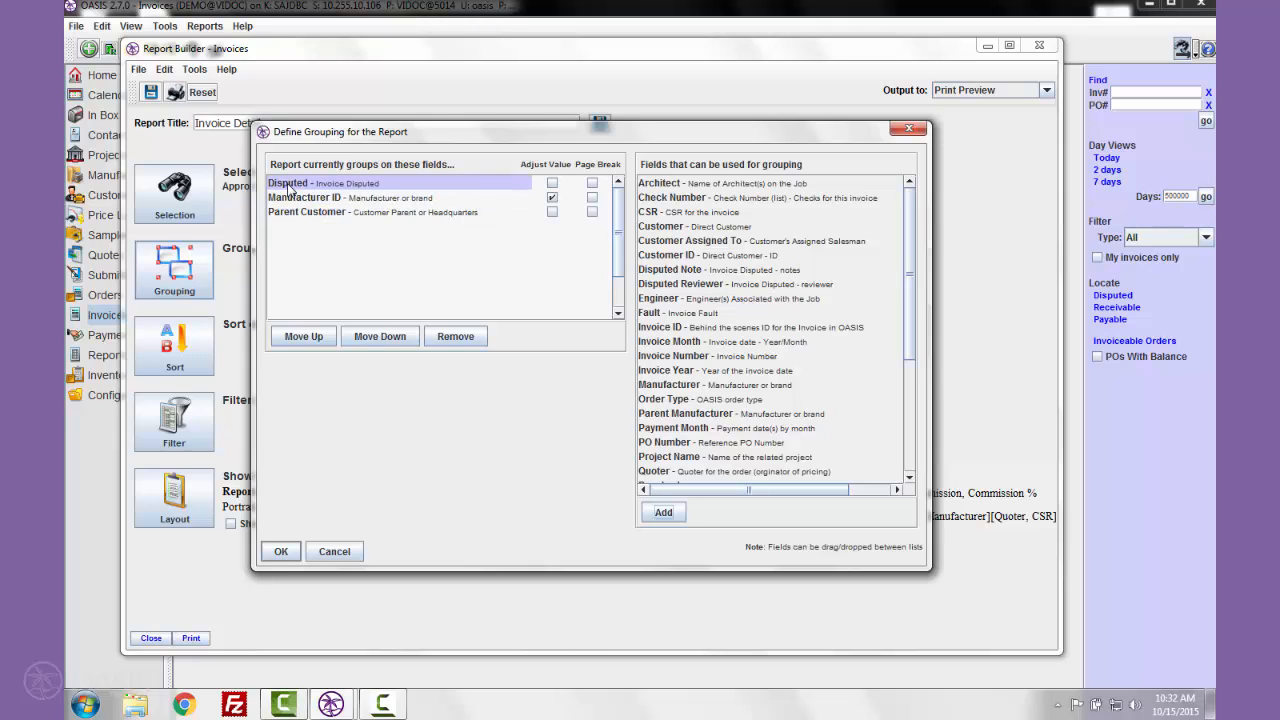
left_click_drag(288, 189, 289, 190)
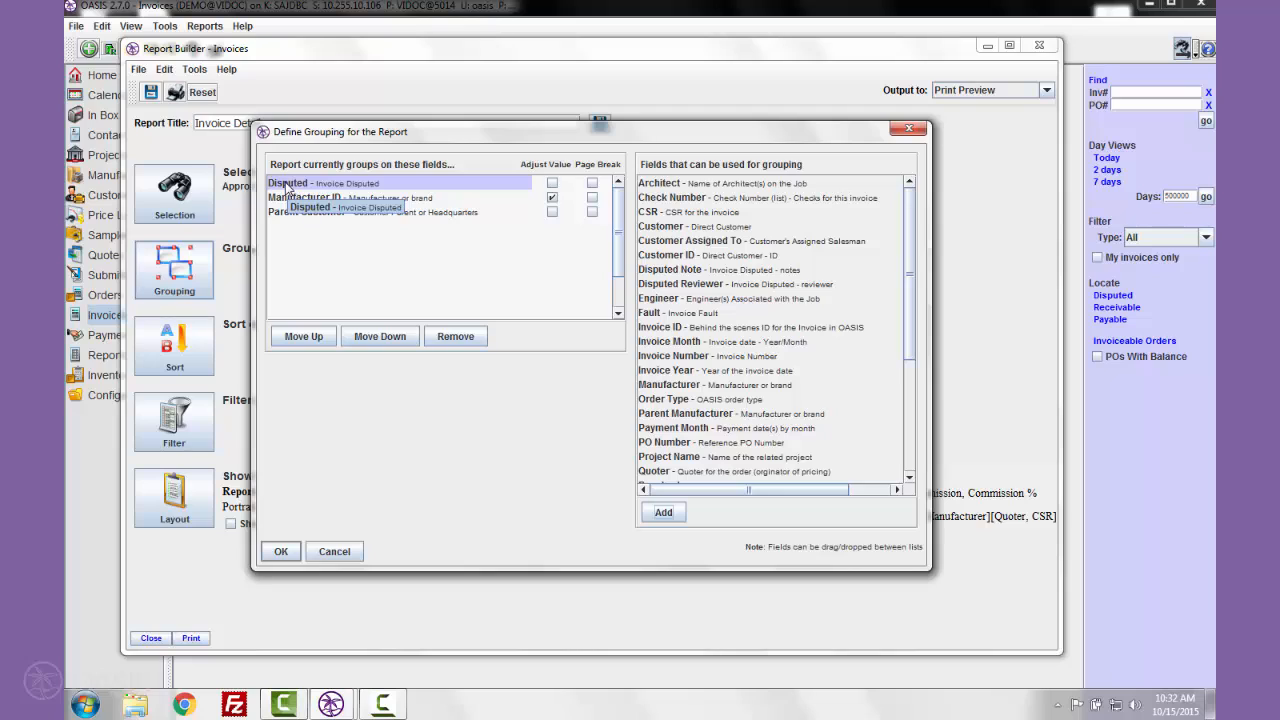
left_click(286, 200)
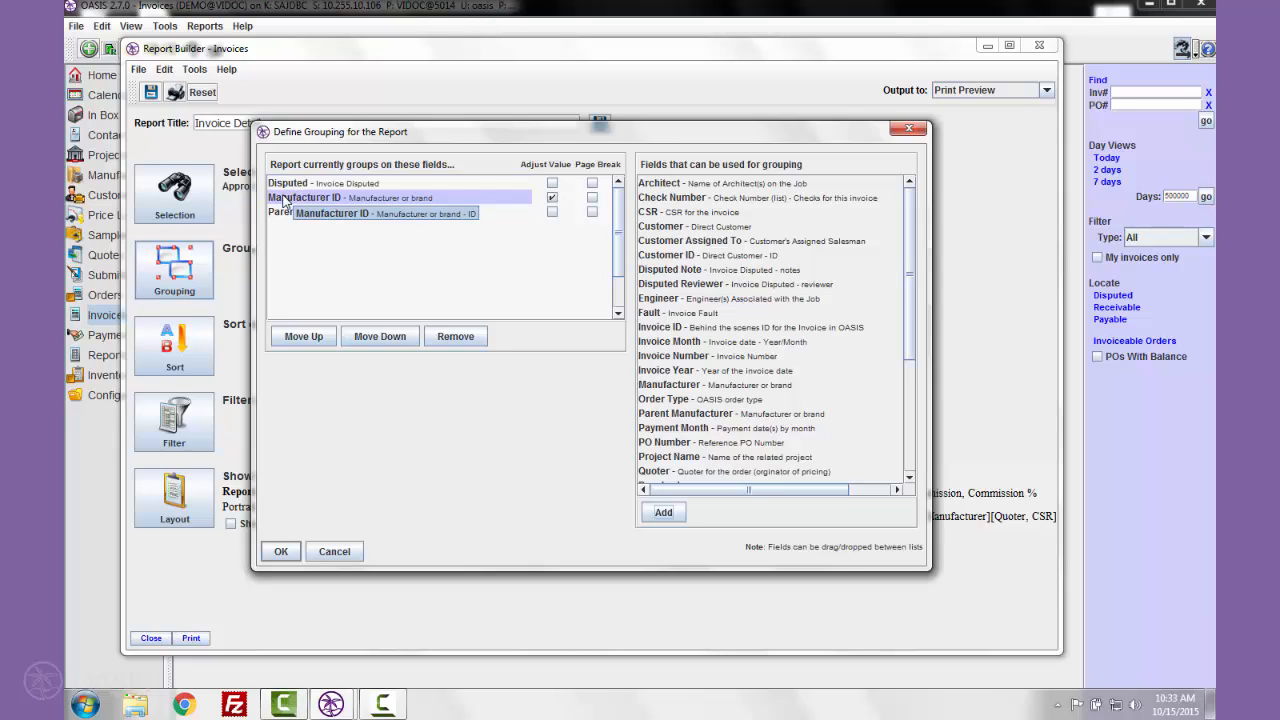
left_click(281, 213)
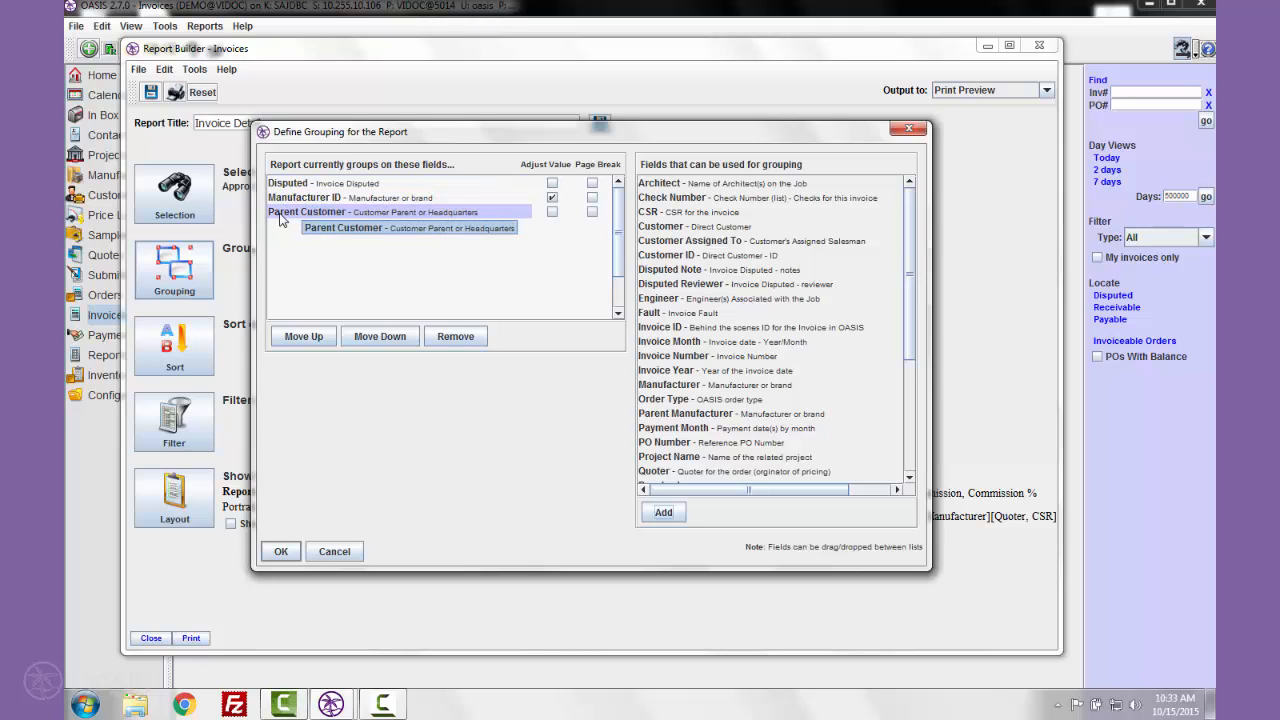
left_click(289, 185)
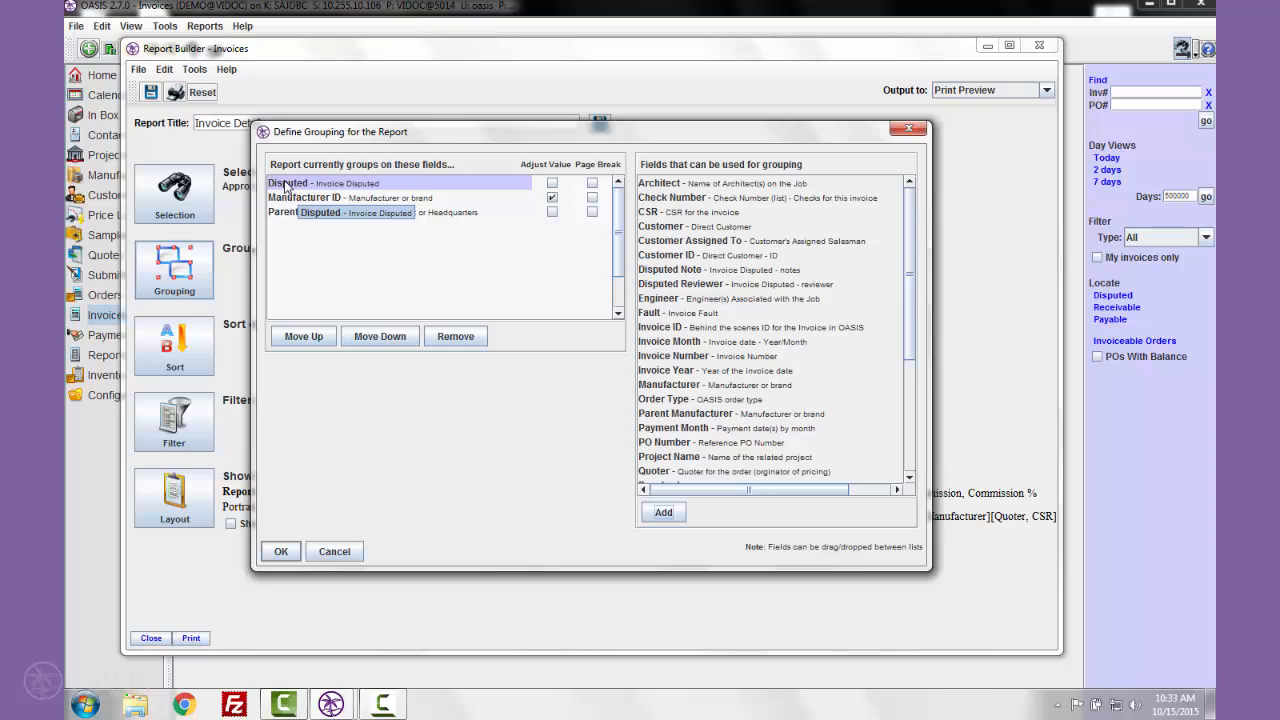
left_click(313, 198)
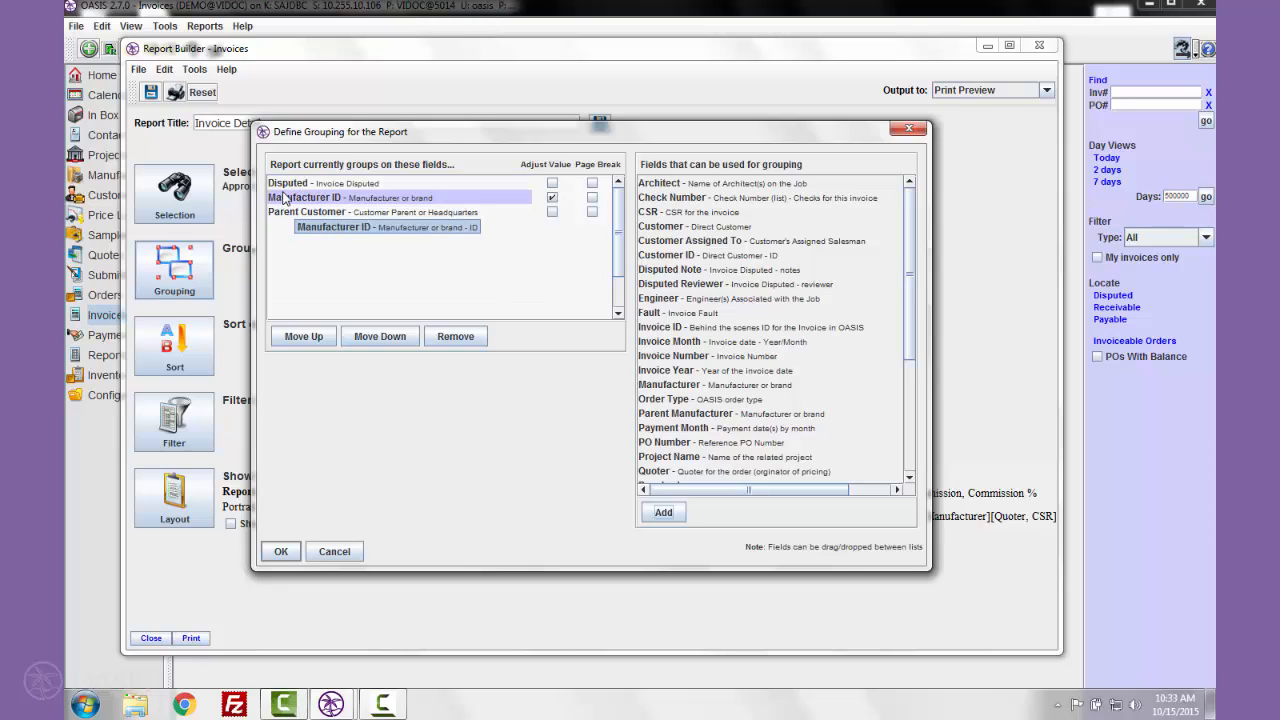
Remove all current grouping fields and add Customer and Manufacturer, in that order, as the report's grouping fields.
left_click_drag(290, 185, 300, 219)
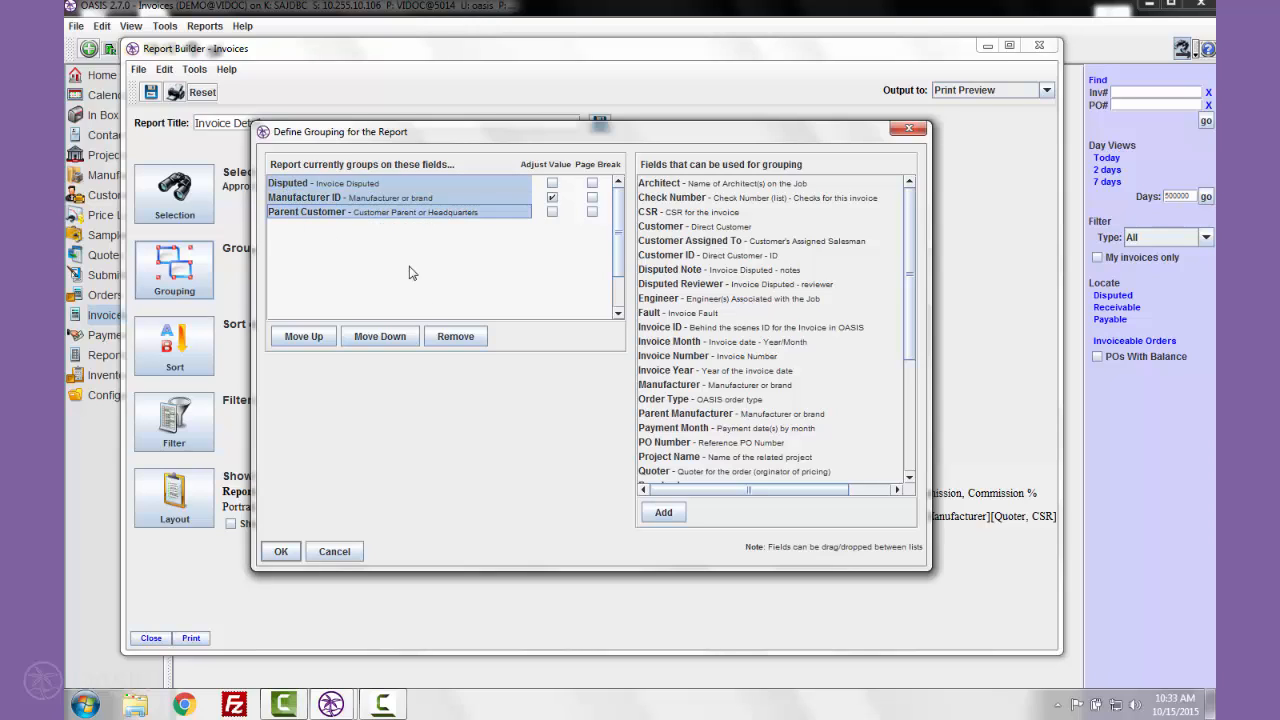
left_click(455, 336)
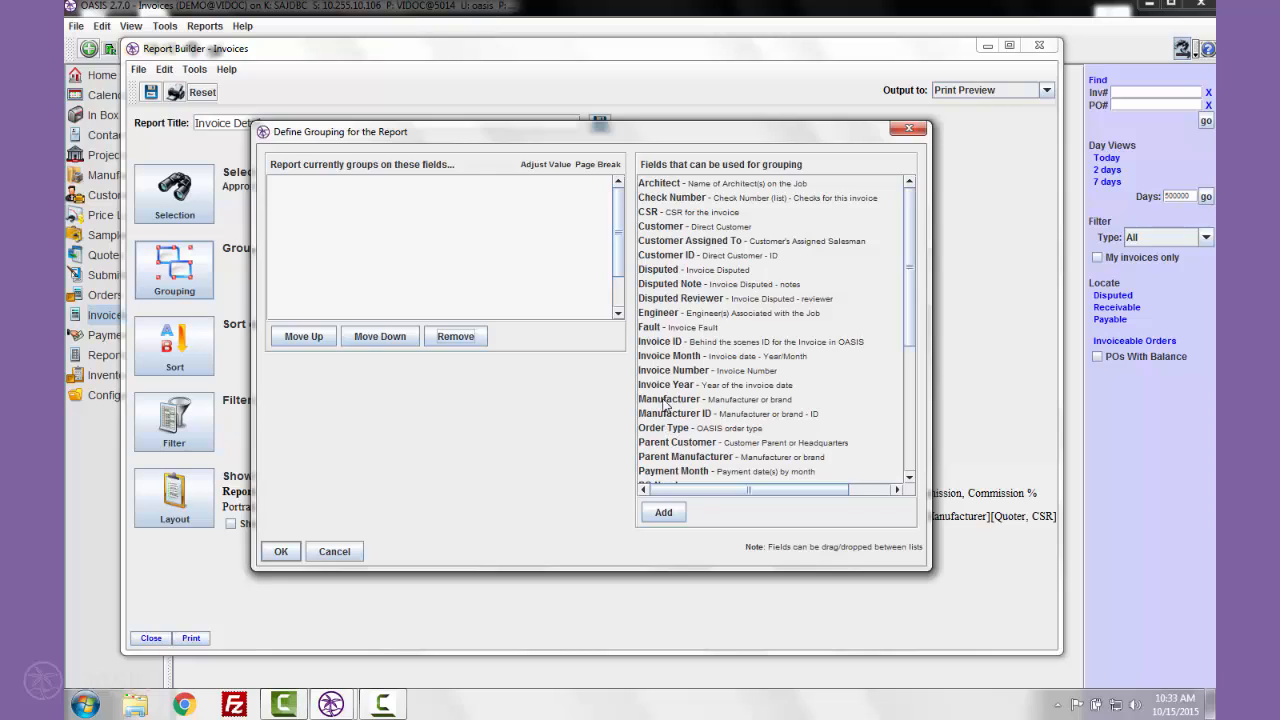
left_click(656, 227)
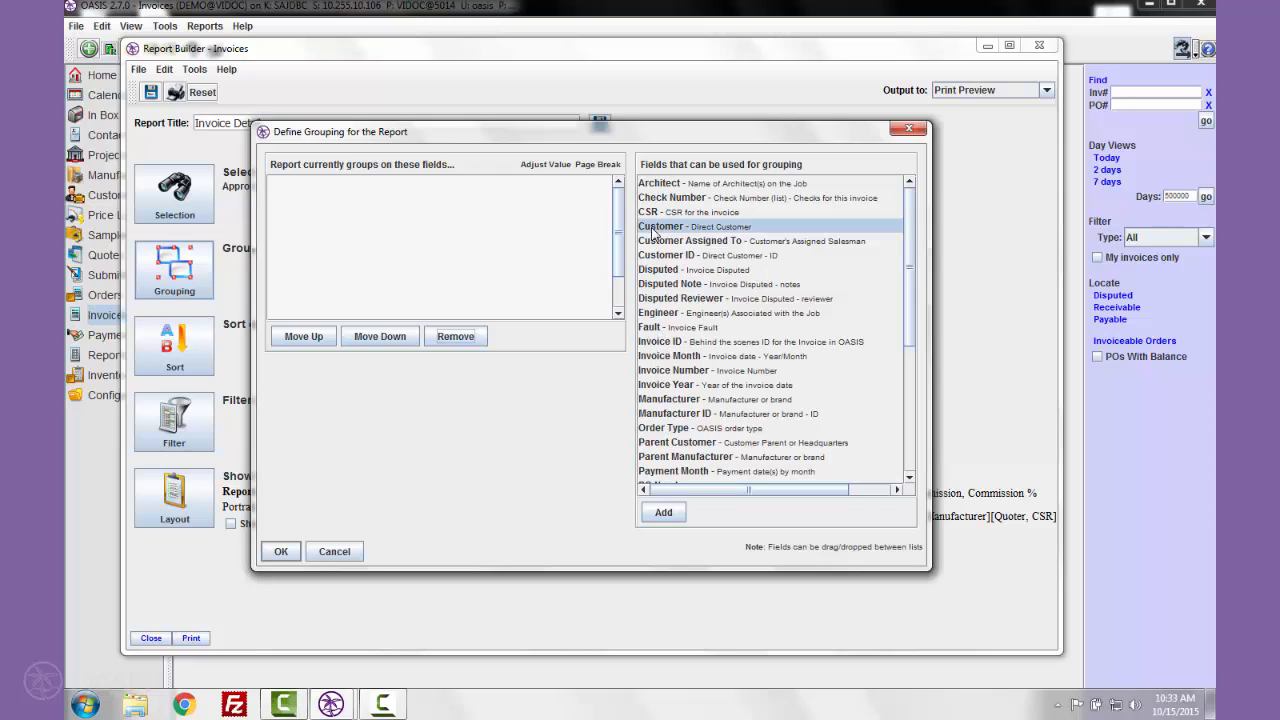
left_click(663, 512)
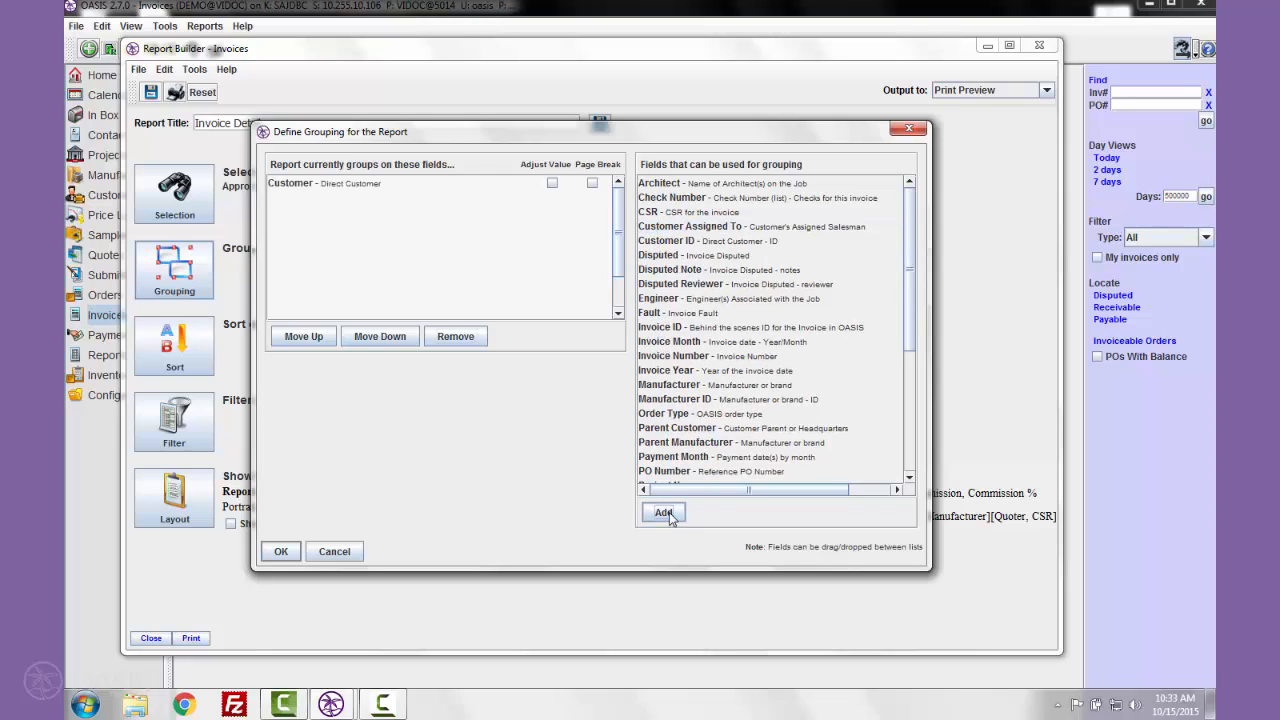
left_click(660, 389)
left_click(663, 512)
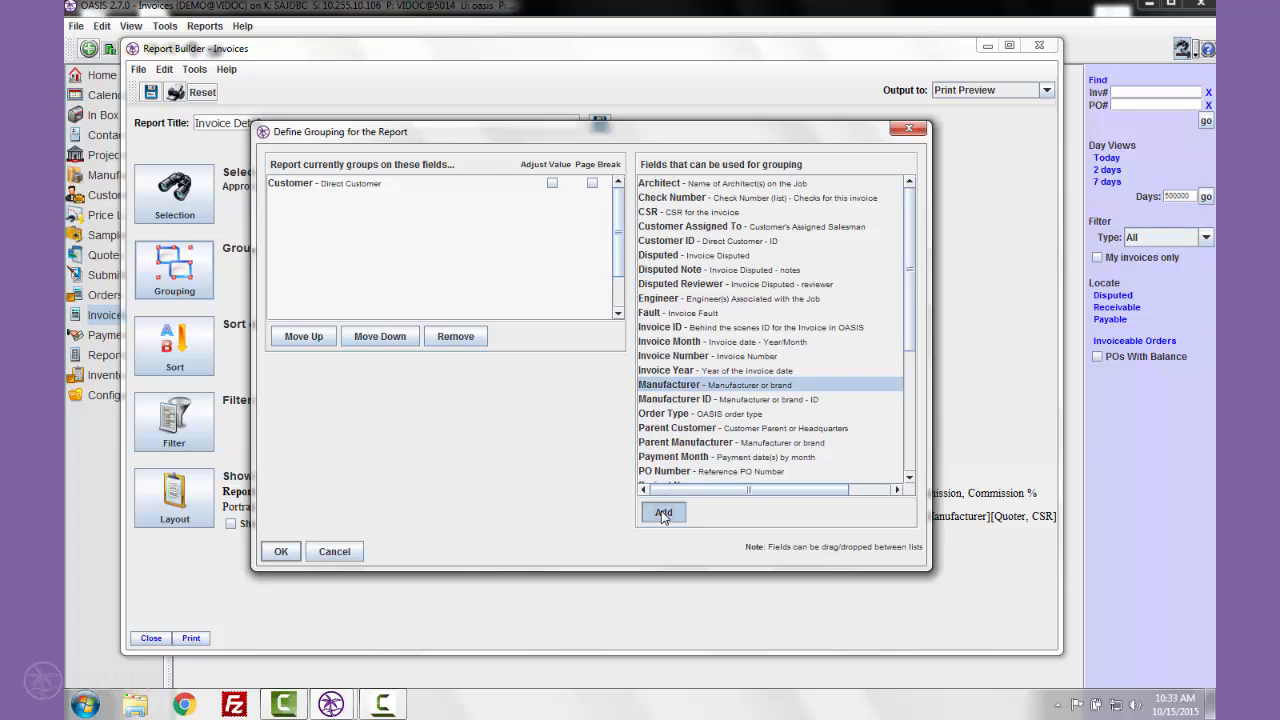
Try to enable Adjust Value for Customer, disable it for Manufacturer, and discard the grouping setup.
left_click(552, 183)
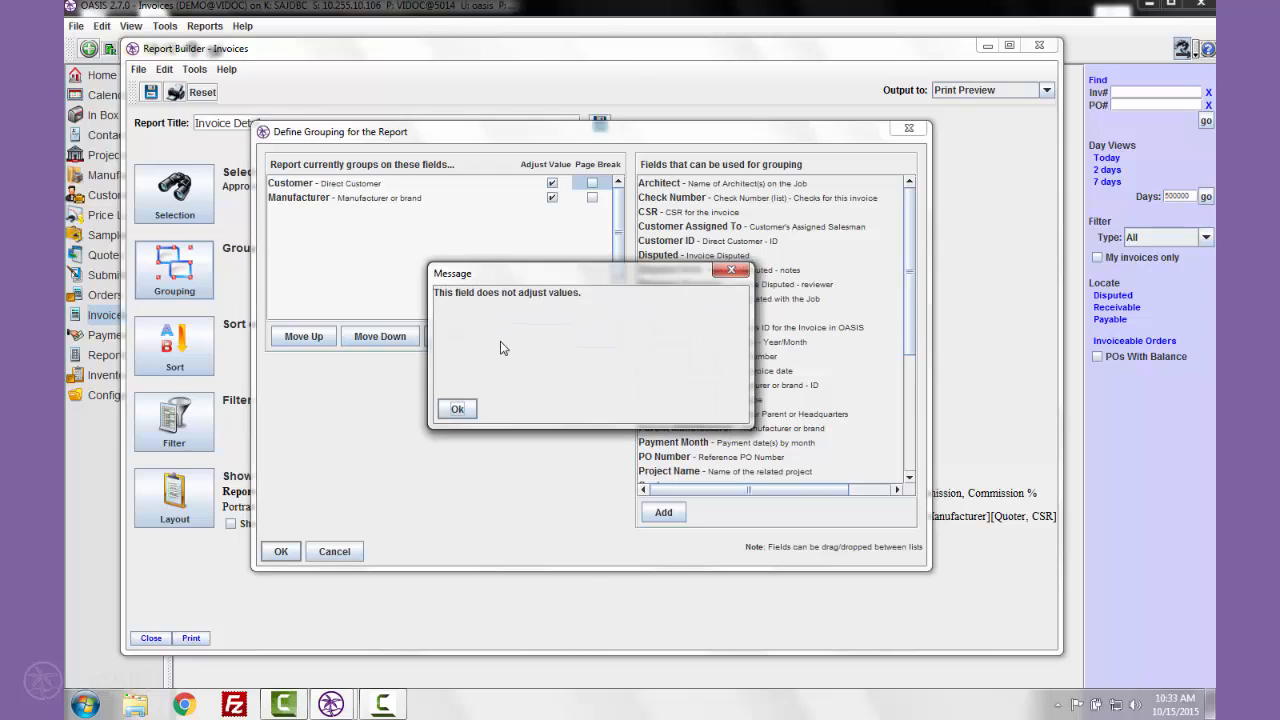
left_click(456, 409)
left_click(305, 184)
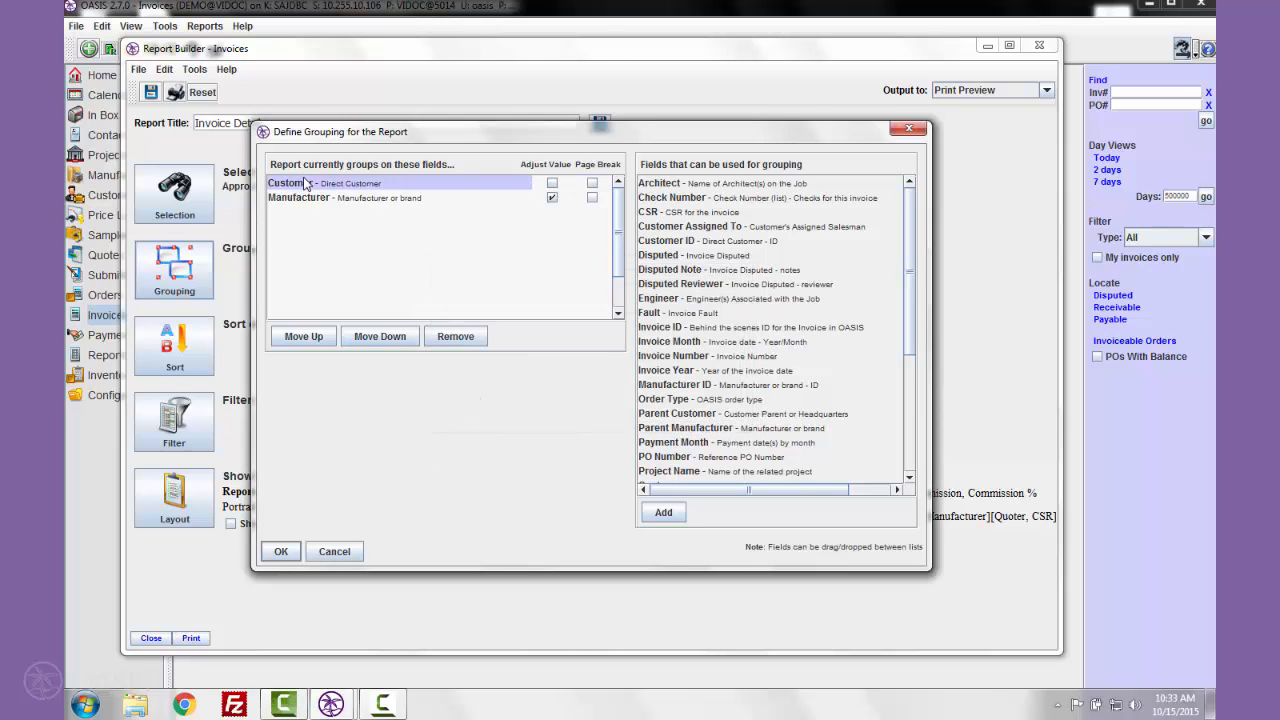
left_click(305, 197)
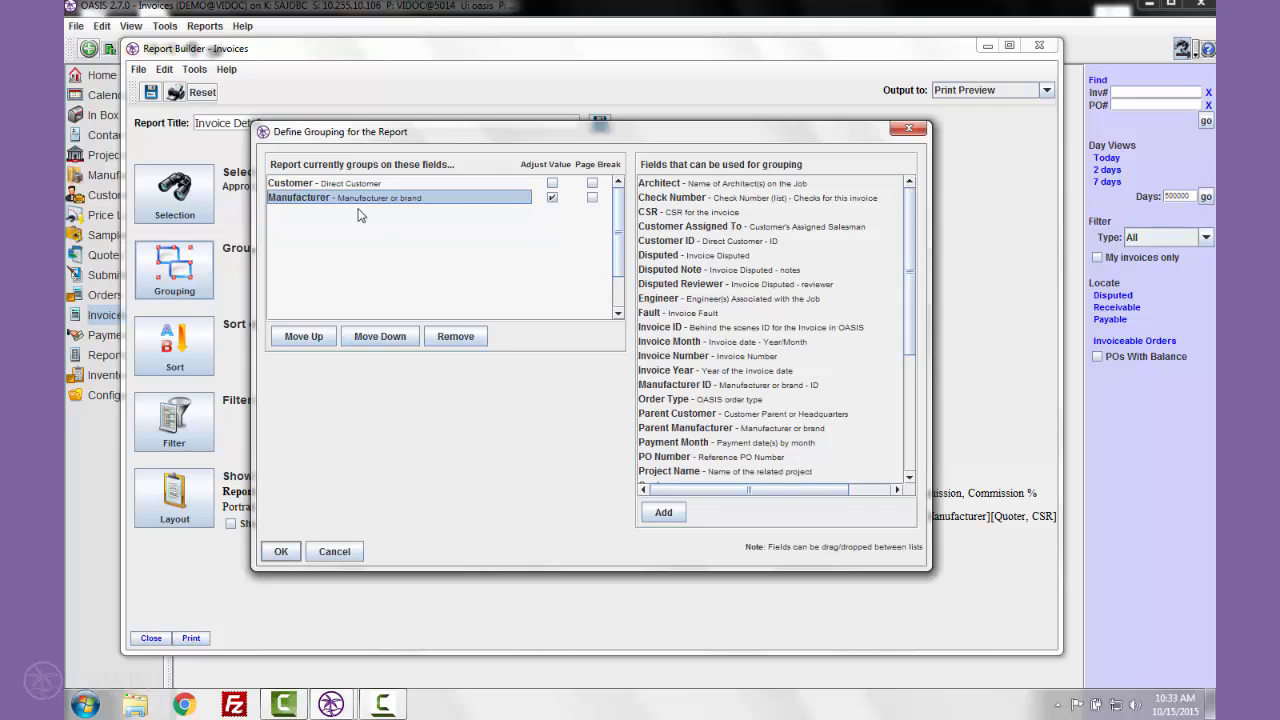
mouse_move(557, 166)
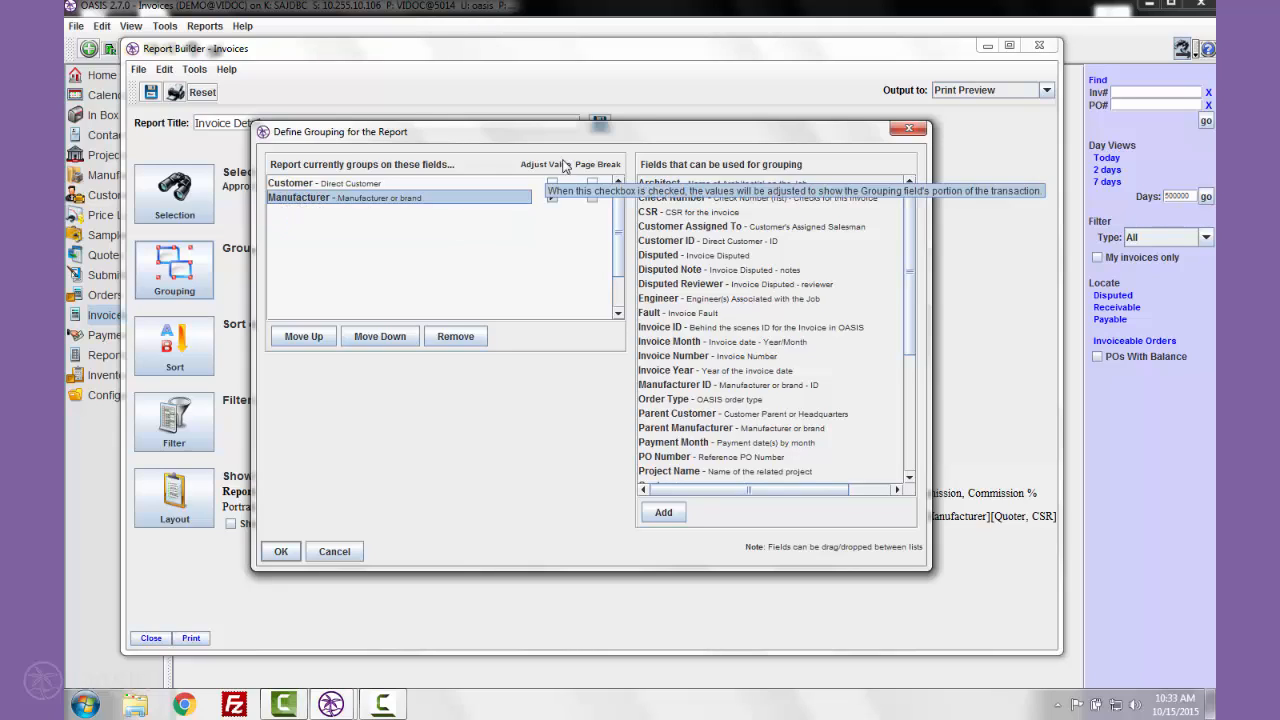
left_click(552, 197)
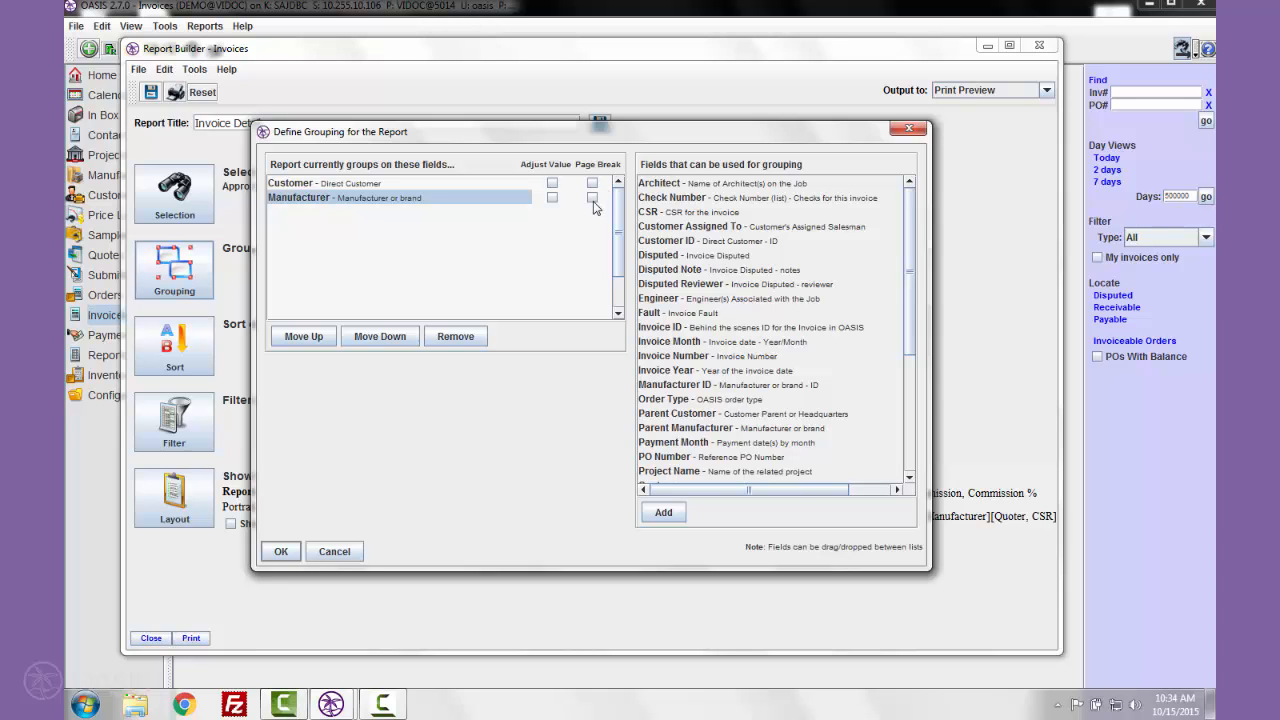
left_click(334, 551)
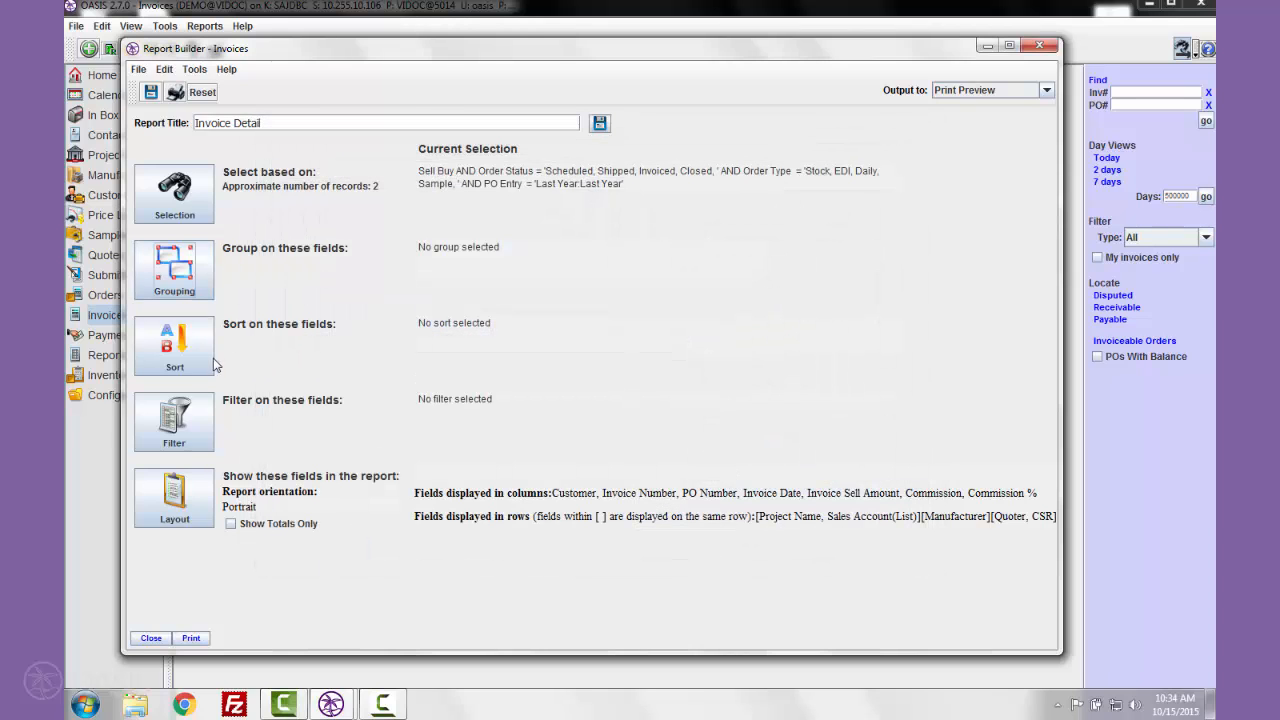
Examine the fields available for sorting and the report's filter options without setting either.
left_click(203, 357)
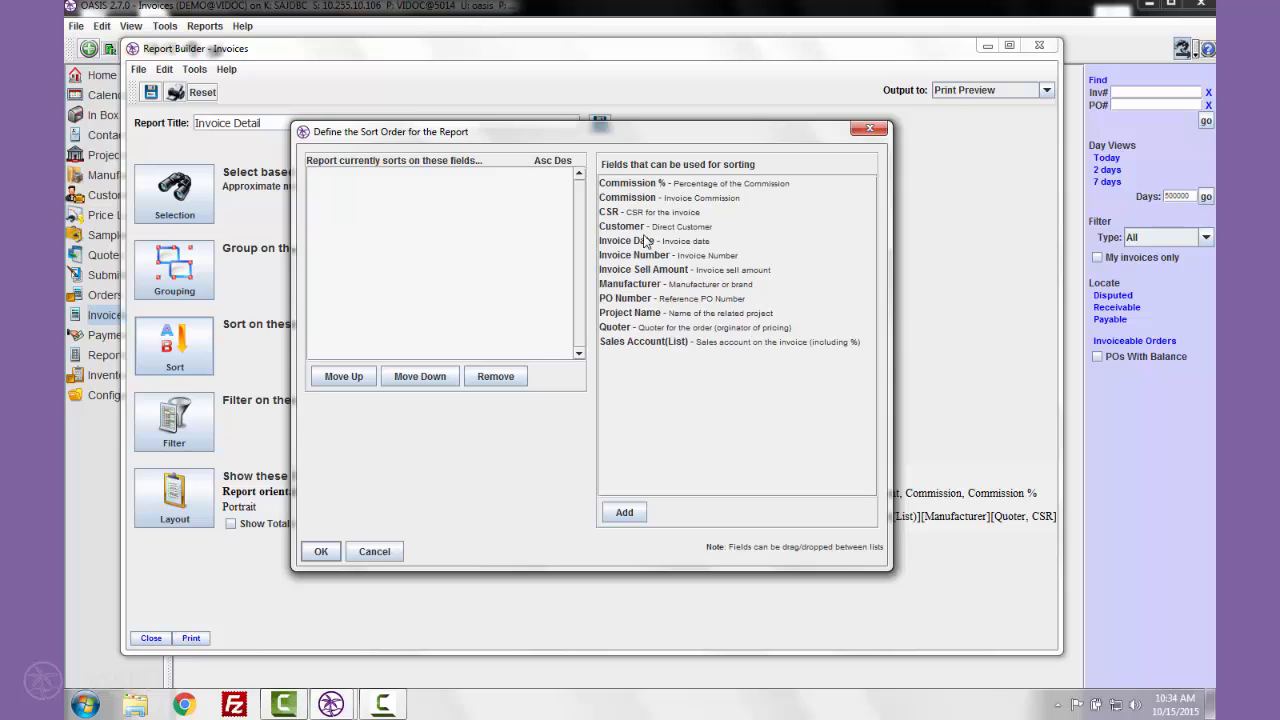
left_click(648, 187)
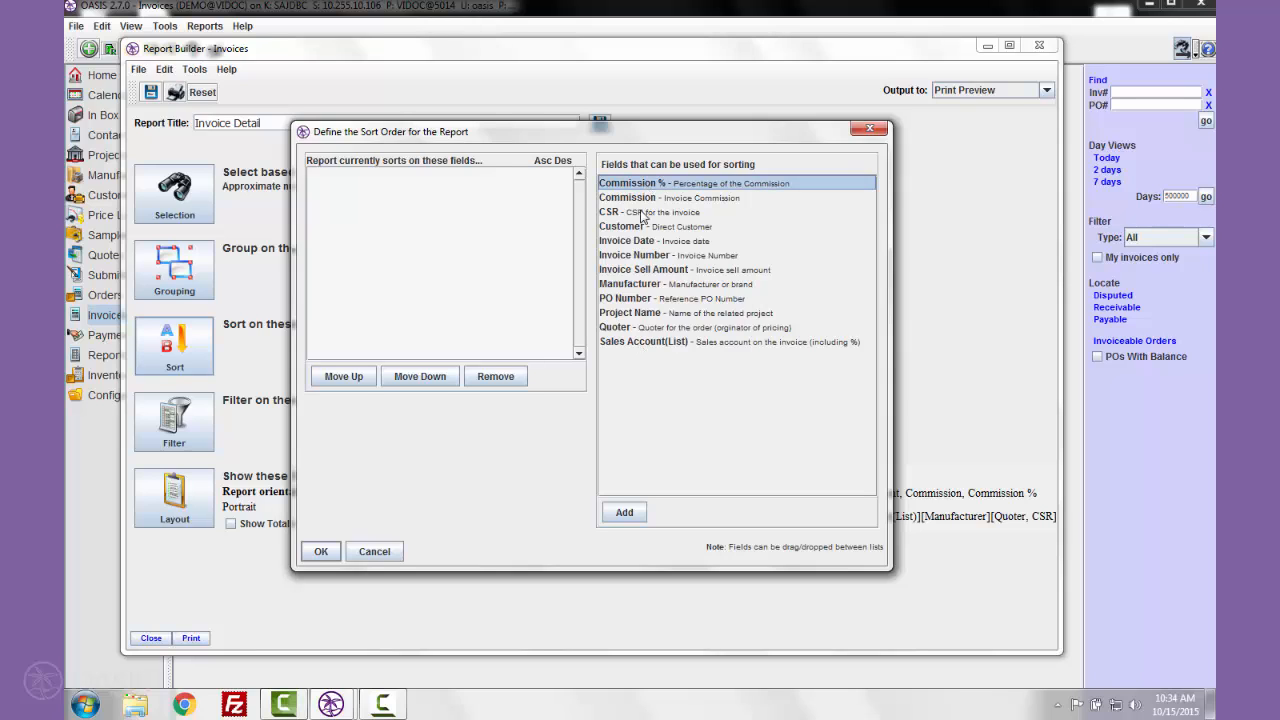
left_click(363, 551)
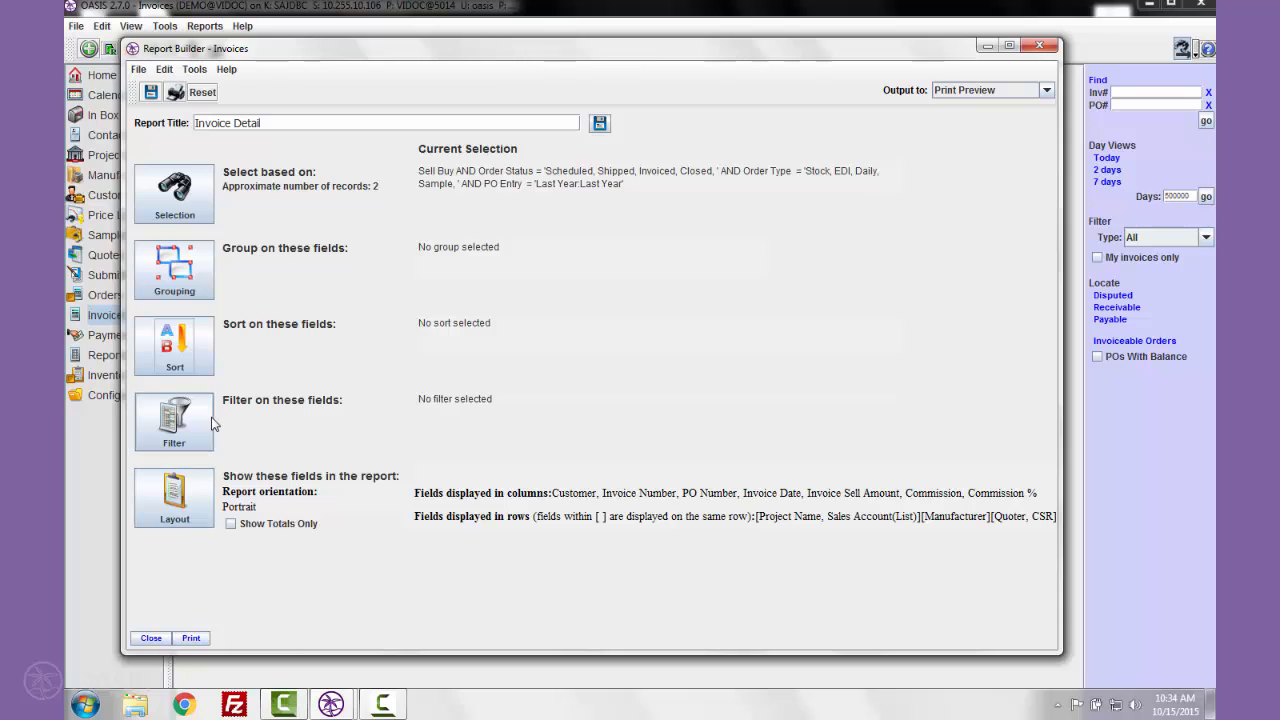
left_click(174, 345)
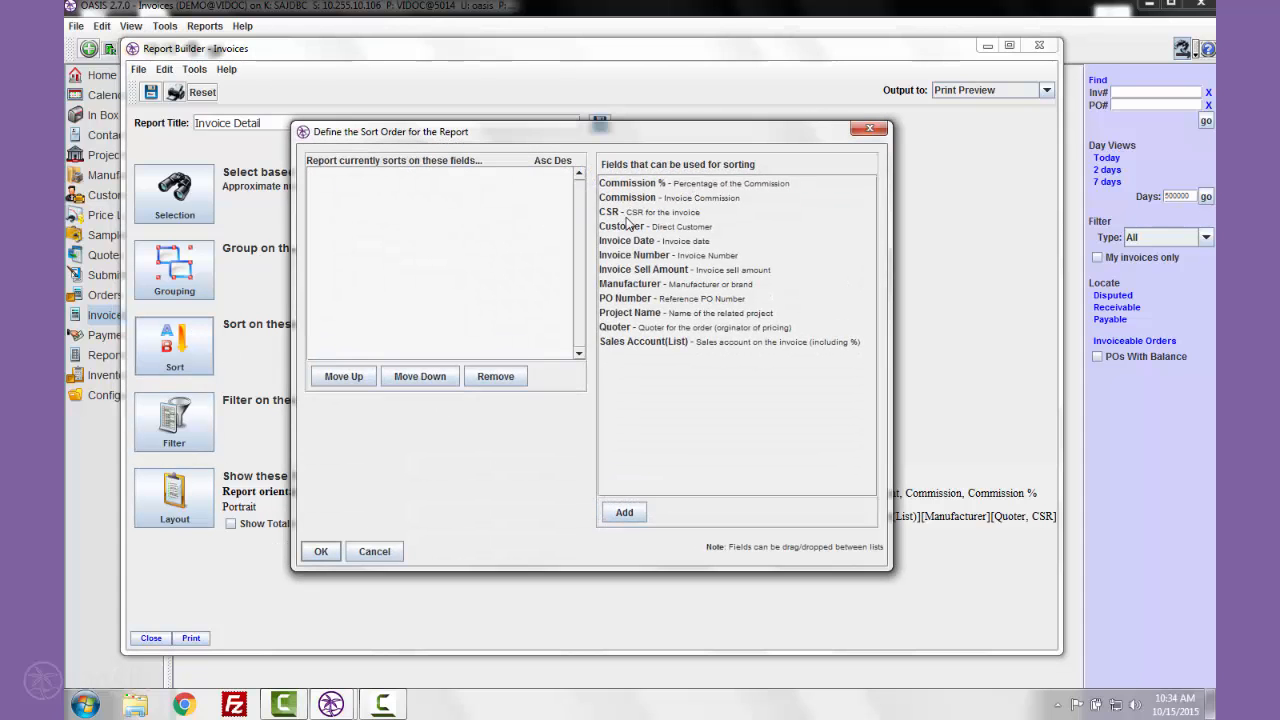
left_click(374, 552)
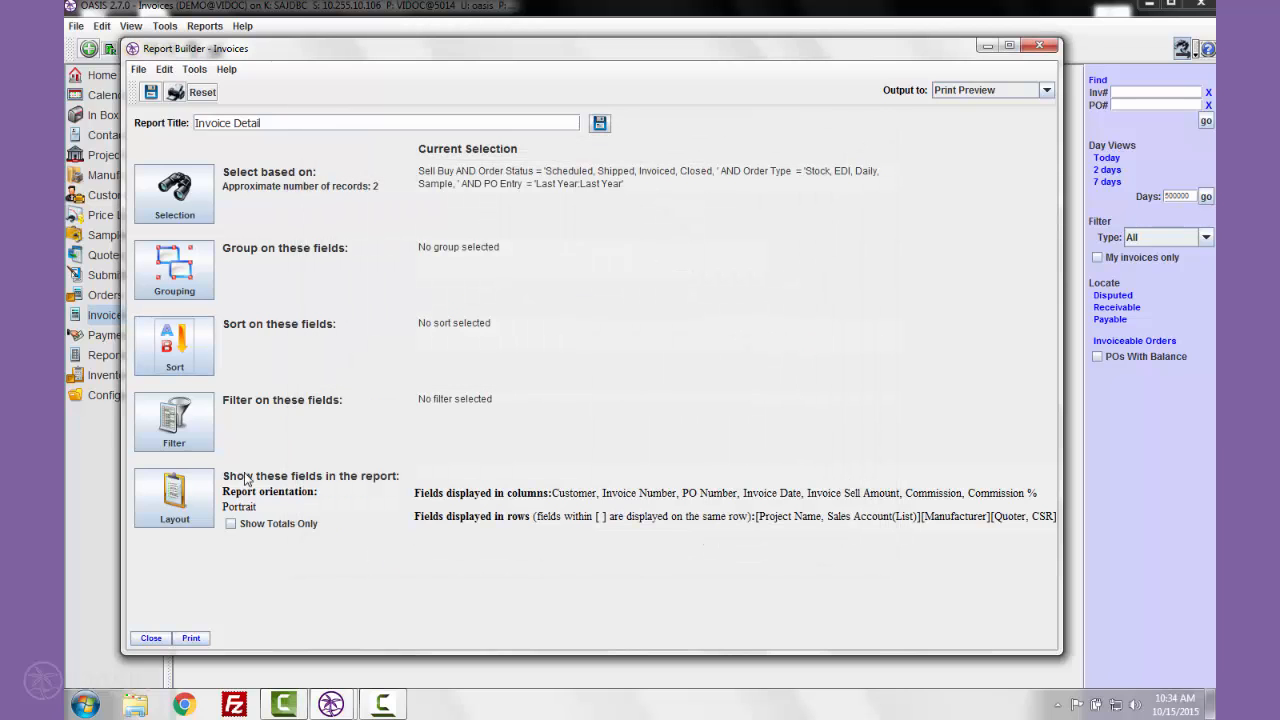
left_click(200, 443)
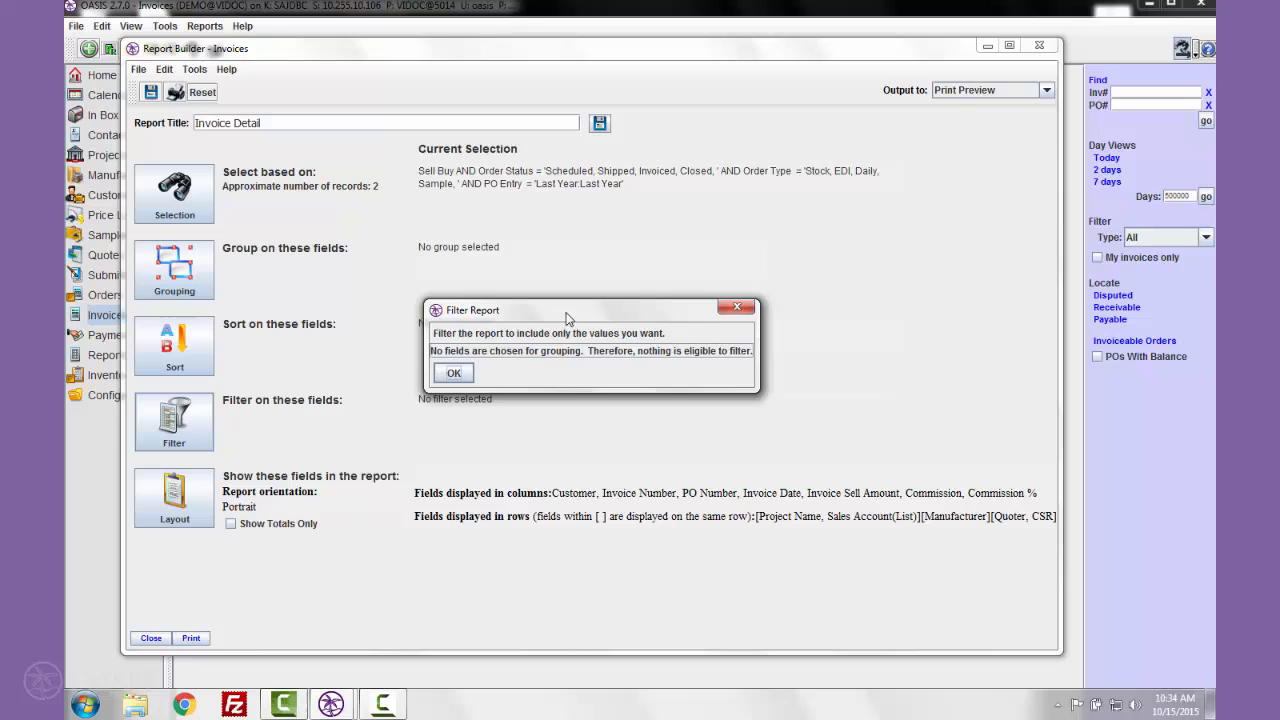
left_click(452, 376)
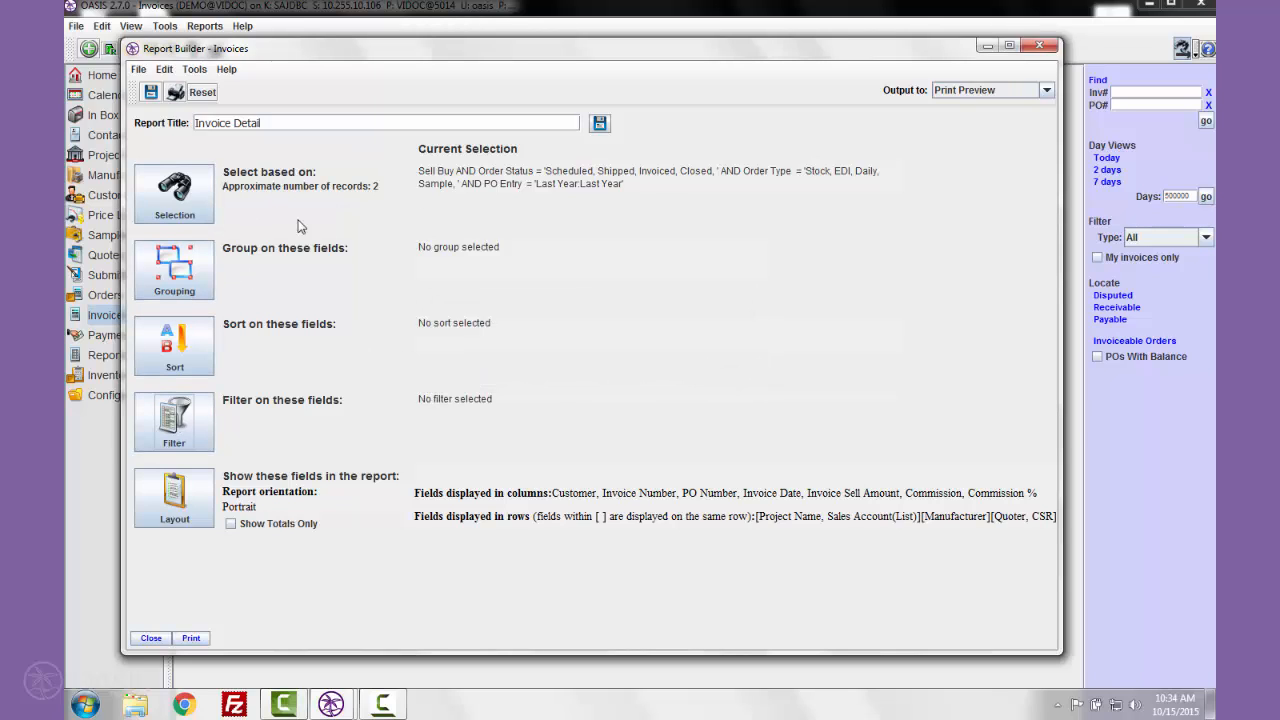
Group the invoice report by Manufacturer with Adjust Value enabled.
left_click(178, 268)
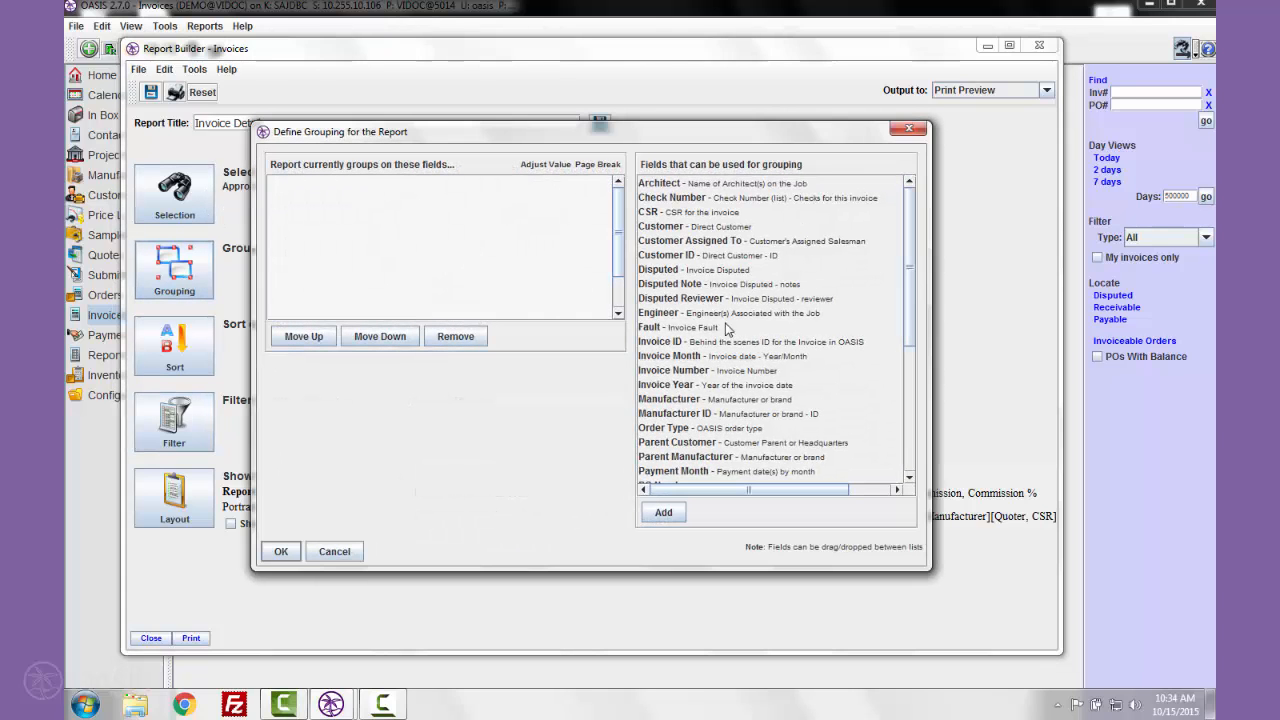
left_click_drag(688, 400, 385, 248)
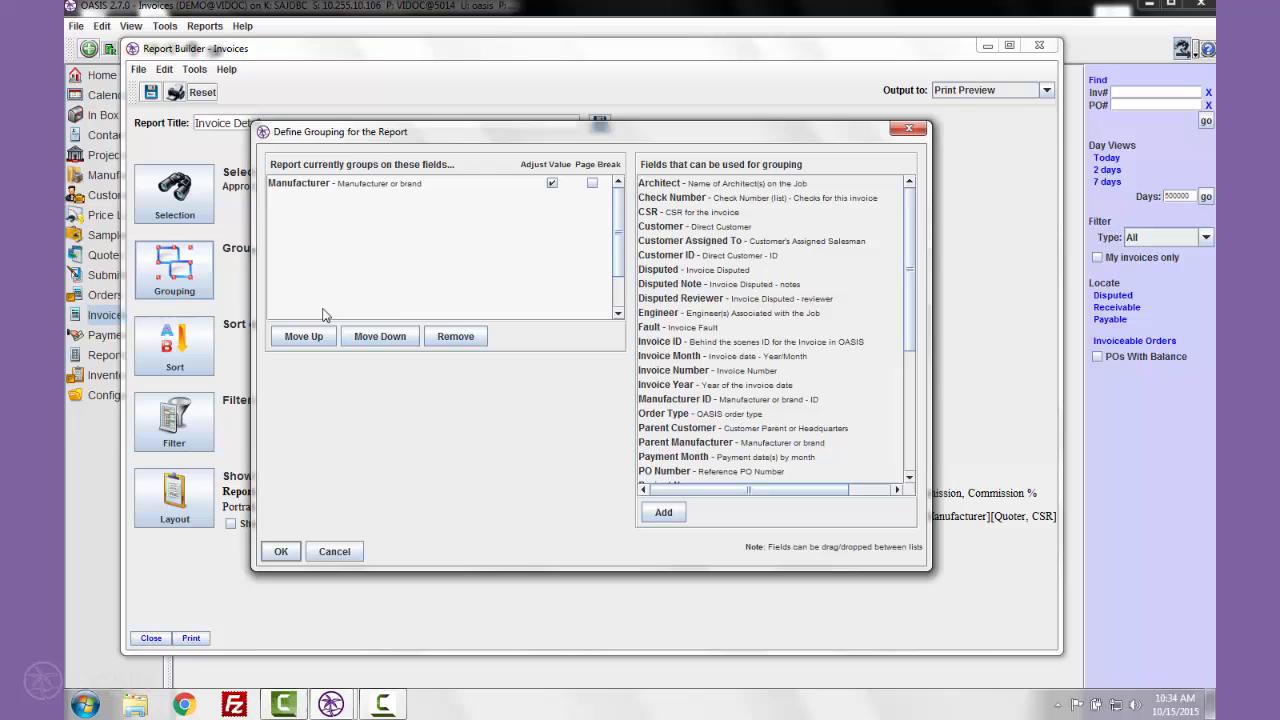
left_click(280, 551)
Filter the report to include only the manufacturer Delta Lighting.
left_click(186, 425)
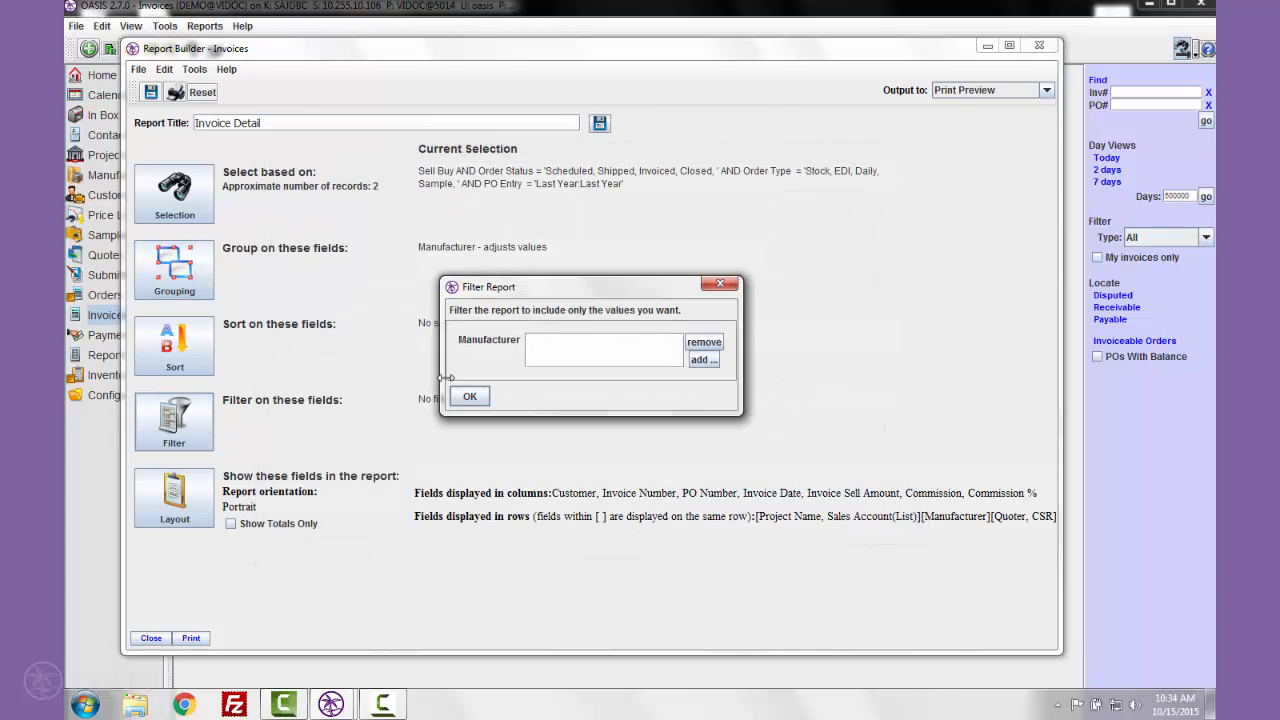
left_click(716, 361)
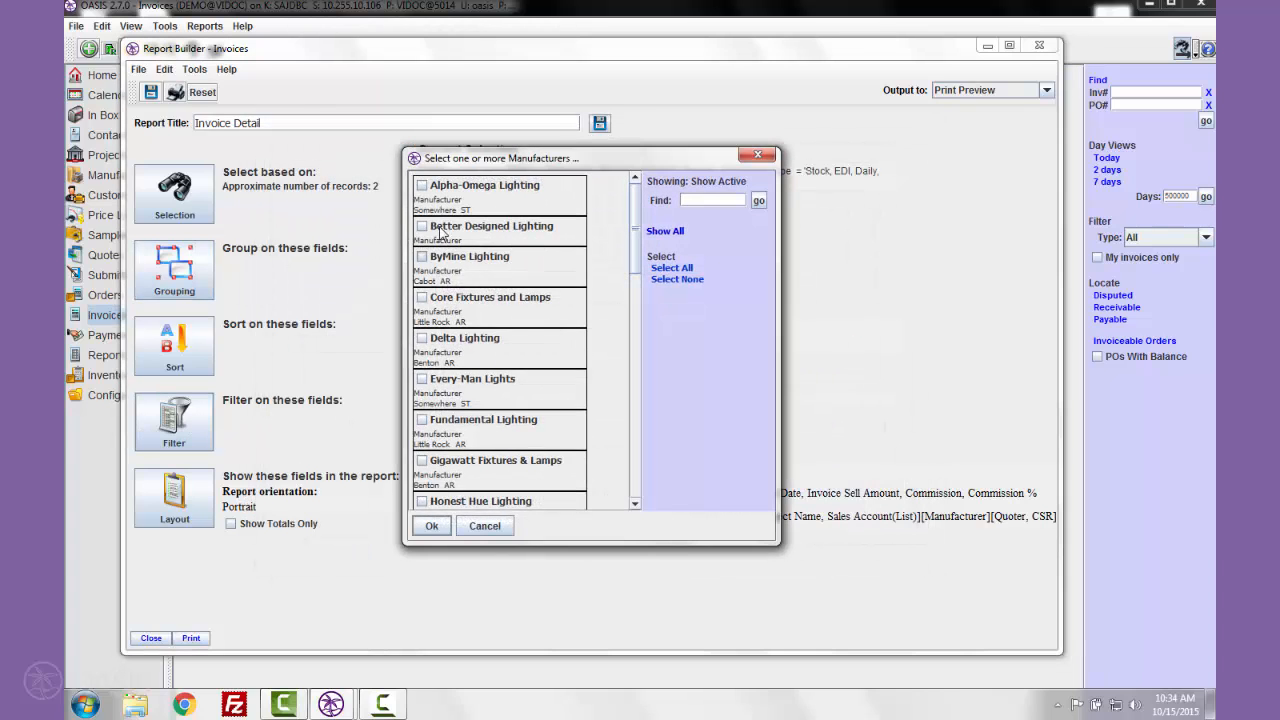
left_click(422, 339)
left_click(431, 525)
left_click(474, 398)
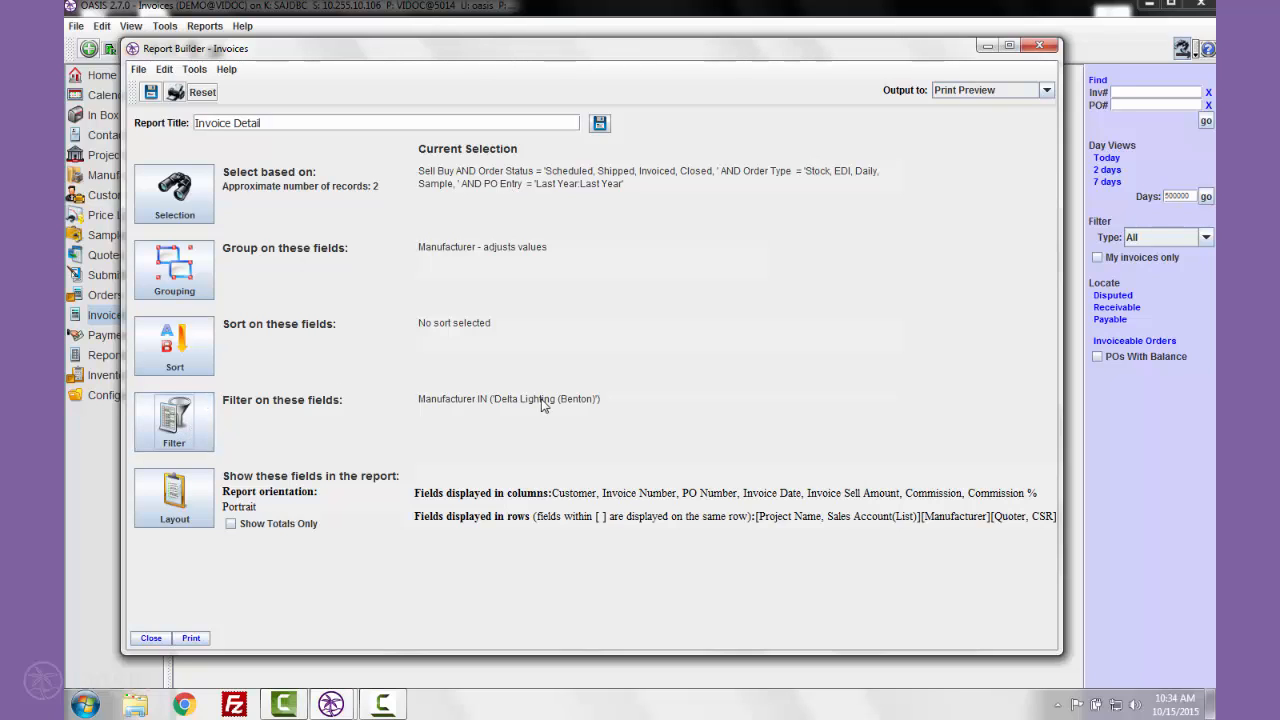
Add Delta Lighting as the manufacturer in the parties section of the invoice selection criteria.
left_click(174, 212)
left_click(602, 231)
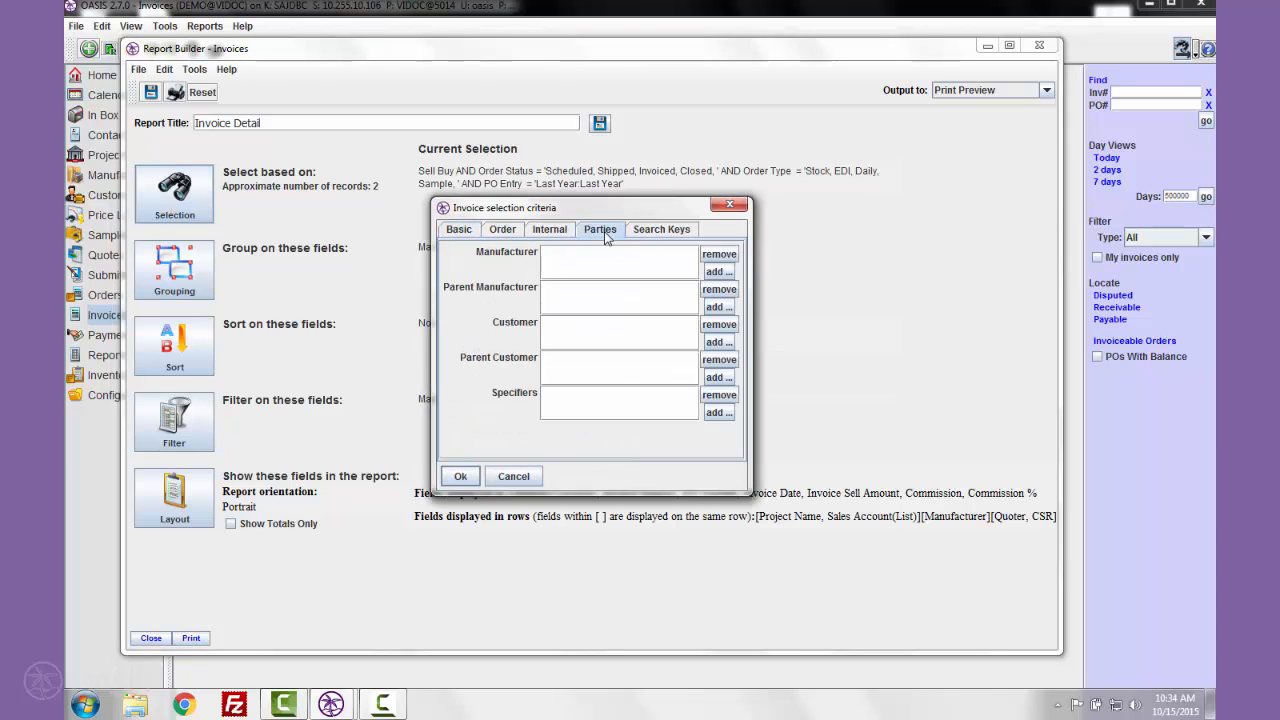
left_click(719, 272)
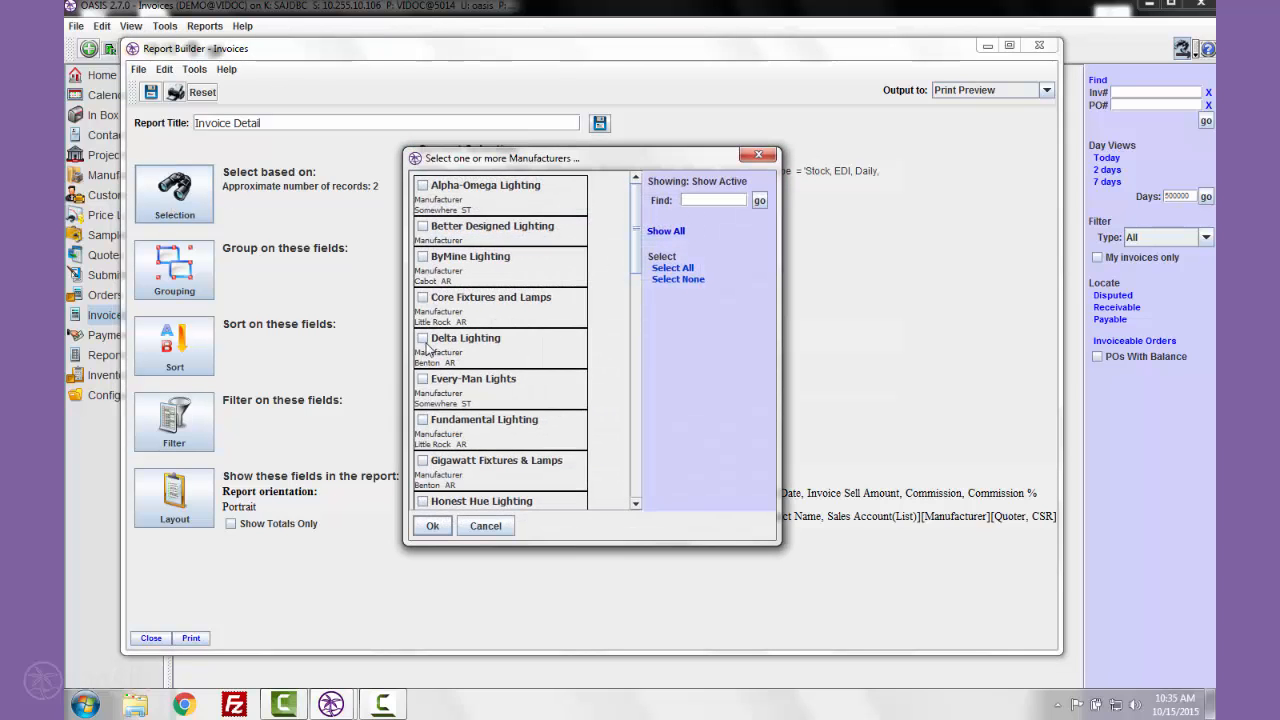
left_click(423, 339)
left_click(432, 527)
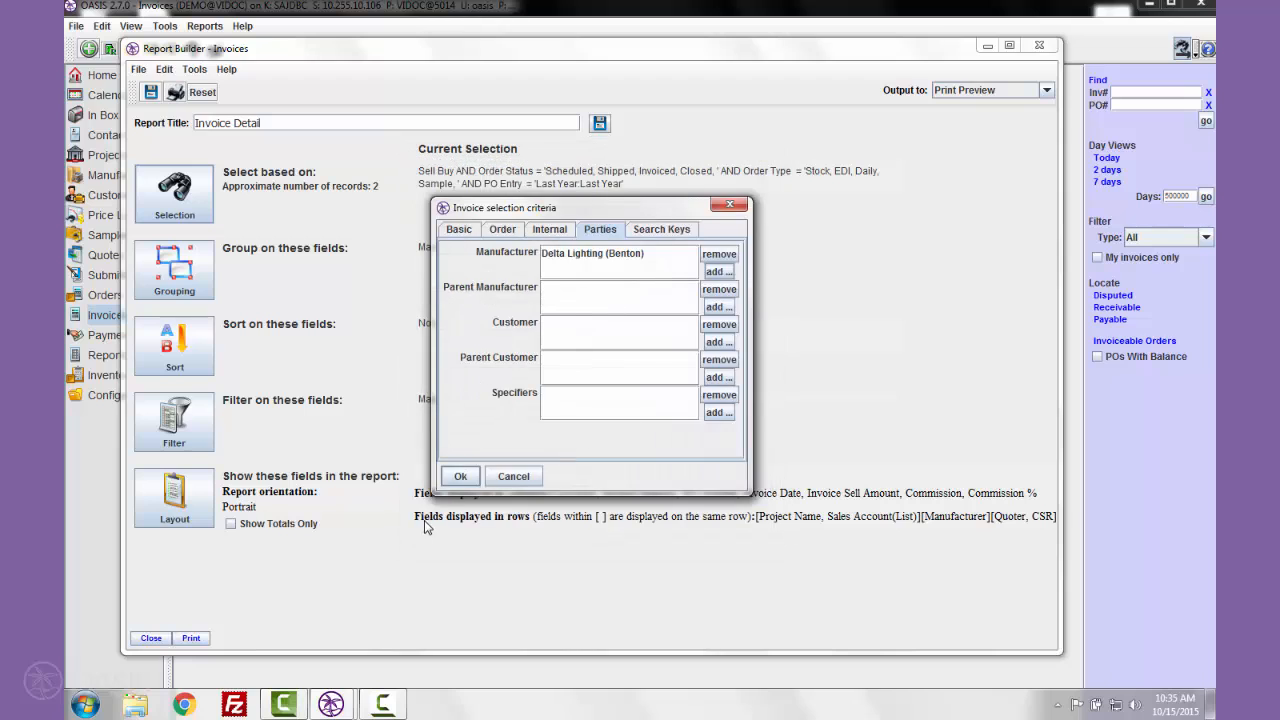
left_click(452, 478)
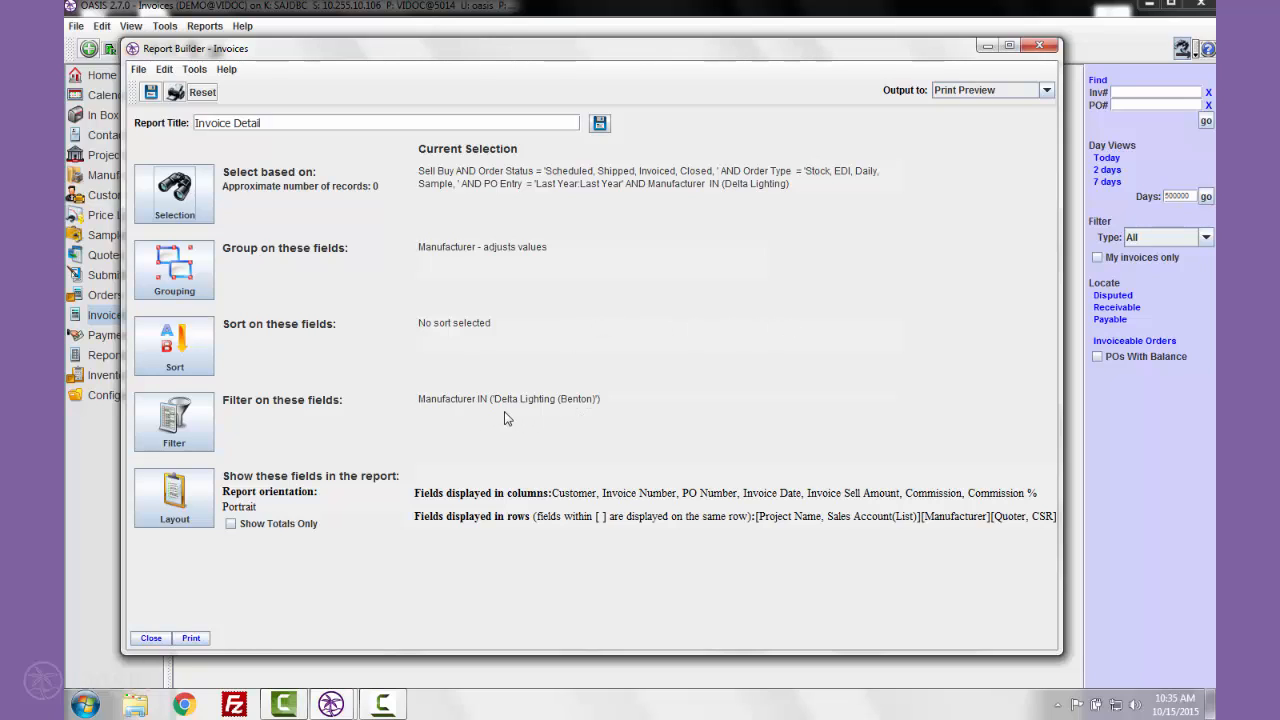
Review the report layout's column and row fields and the Show Totals Only option, and close the invoice report builder.
left_click(166, 492)
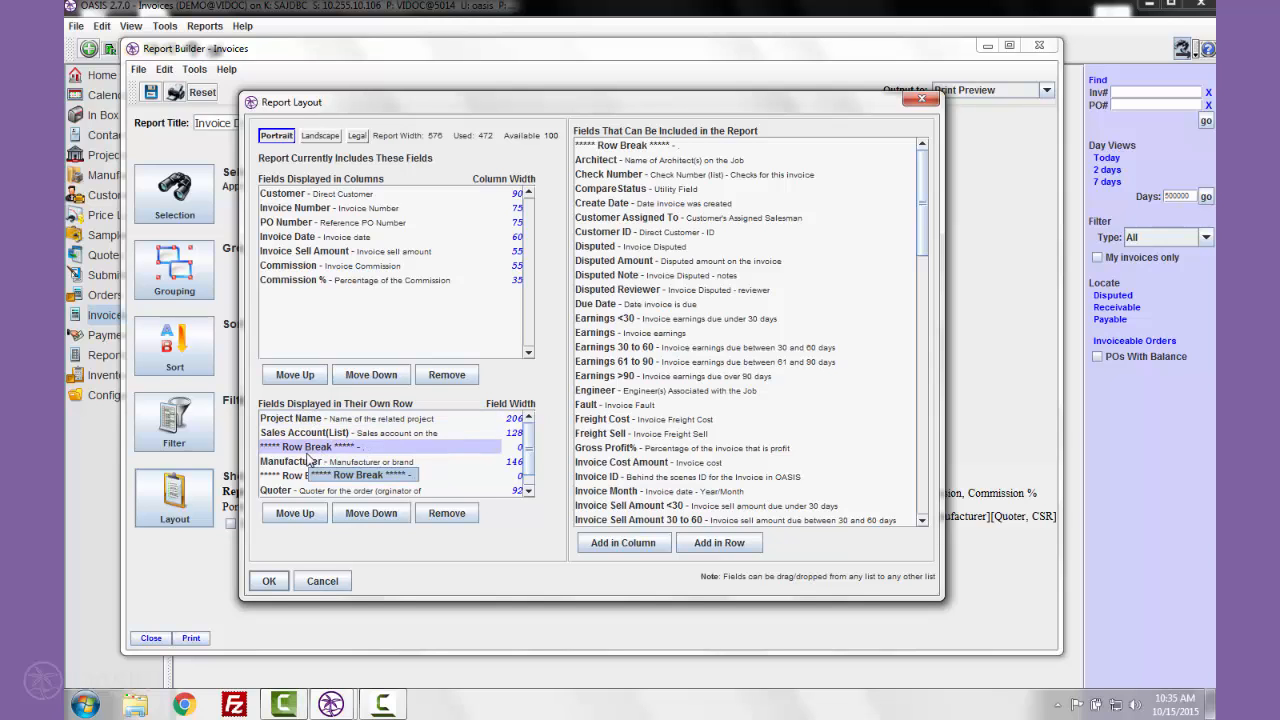
left_click(330, 584)
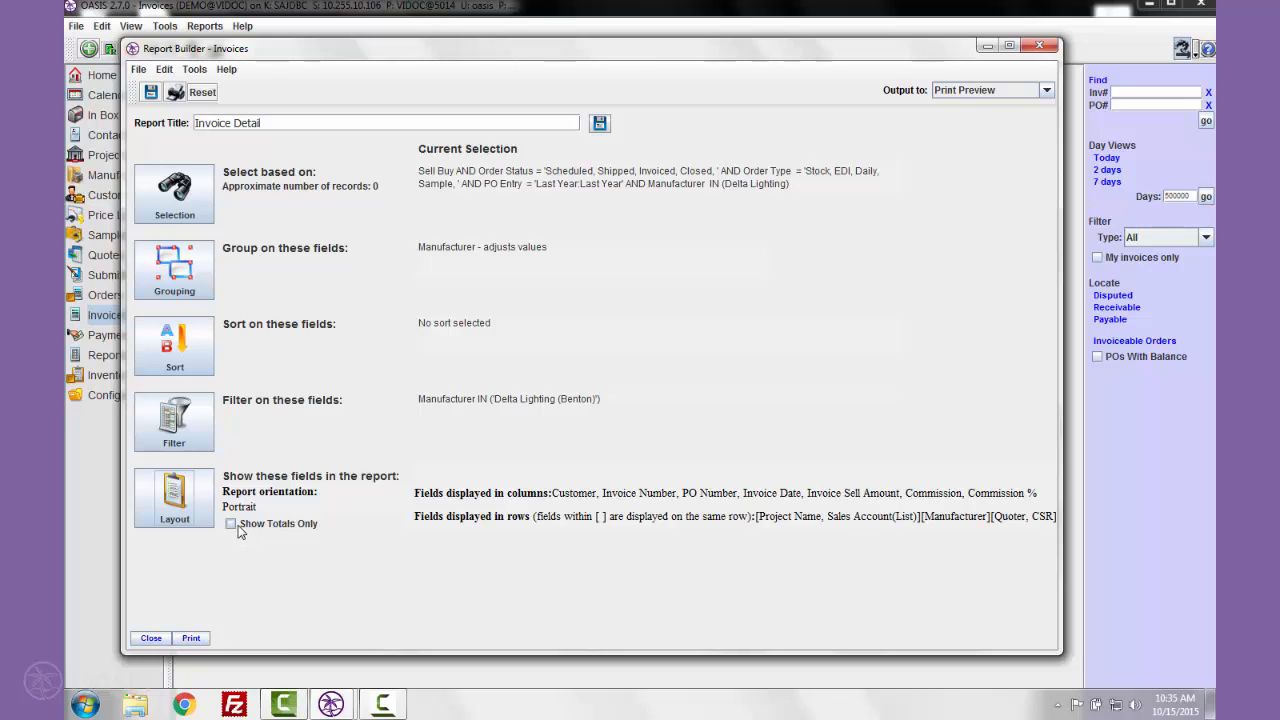
left_click(240, 531)
left_click(240, 531)
left_click(163, 640)
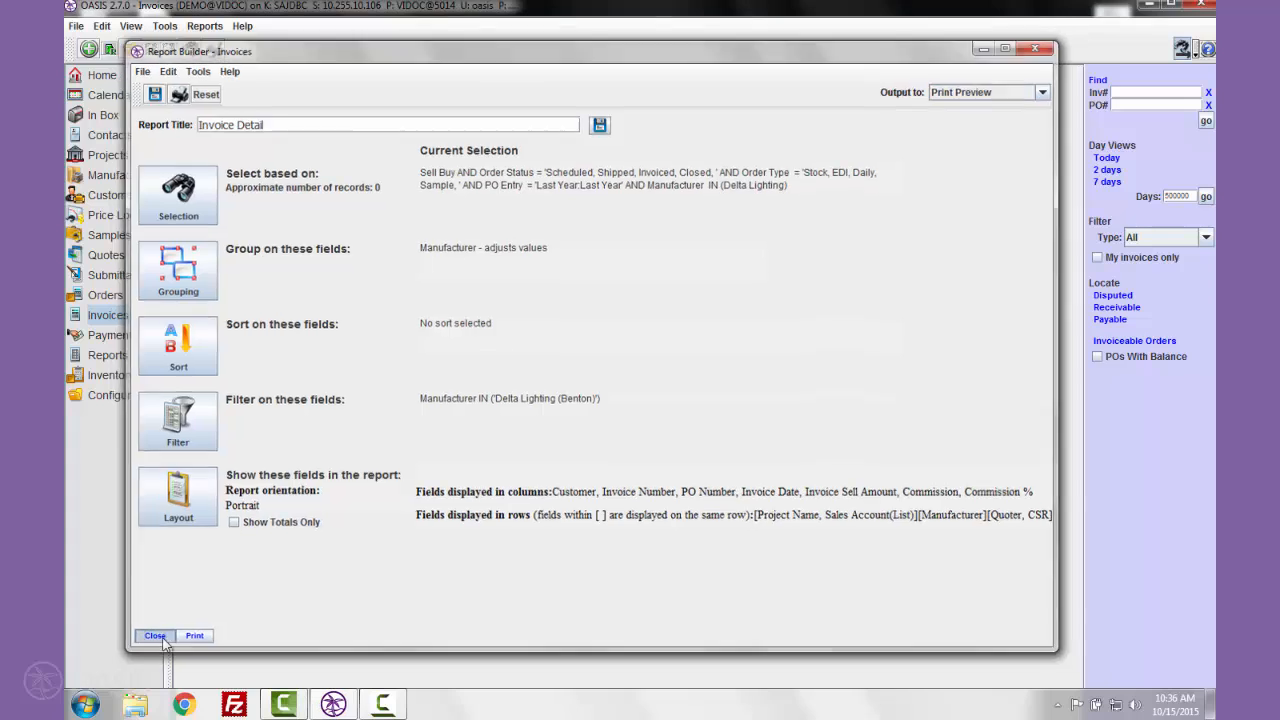
Open the Payment Detail report builder for Payments.
left_click(112, 336)
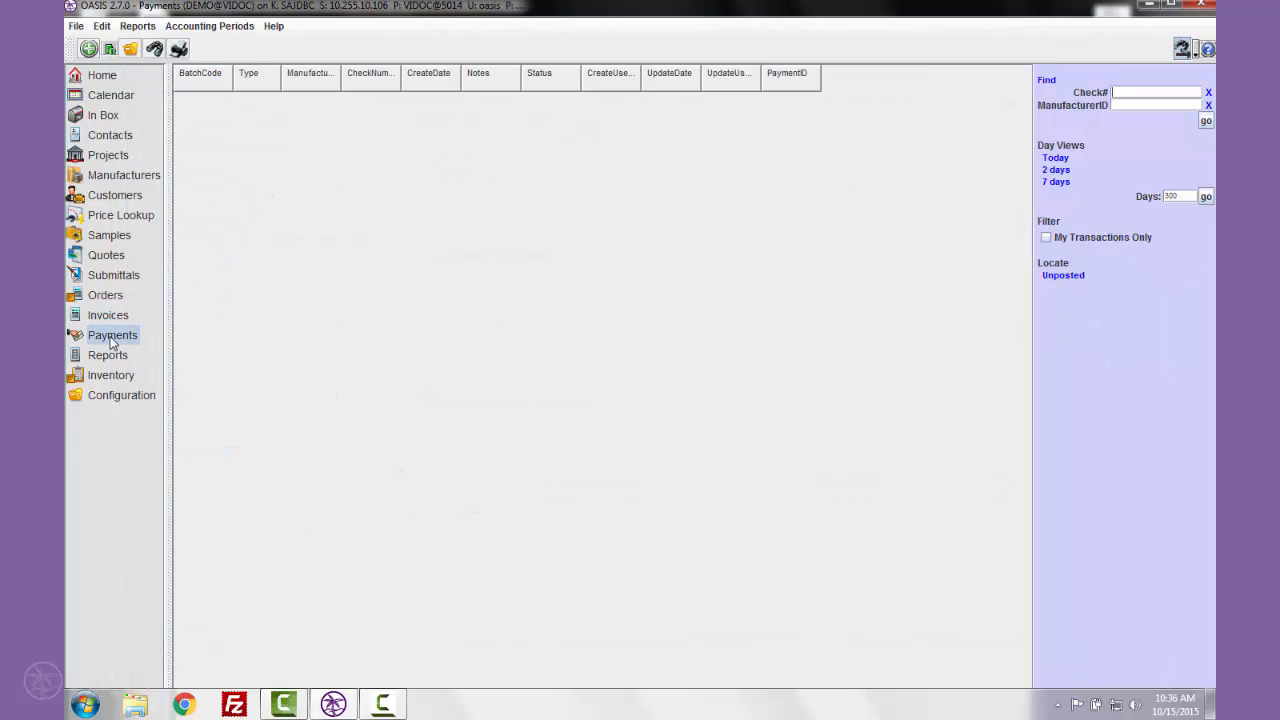
left_click(146, 27)
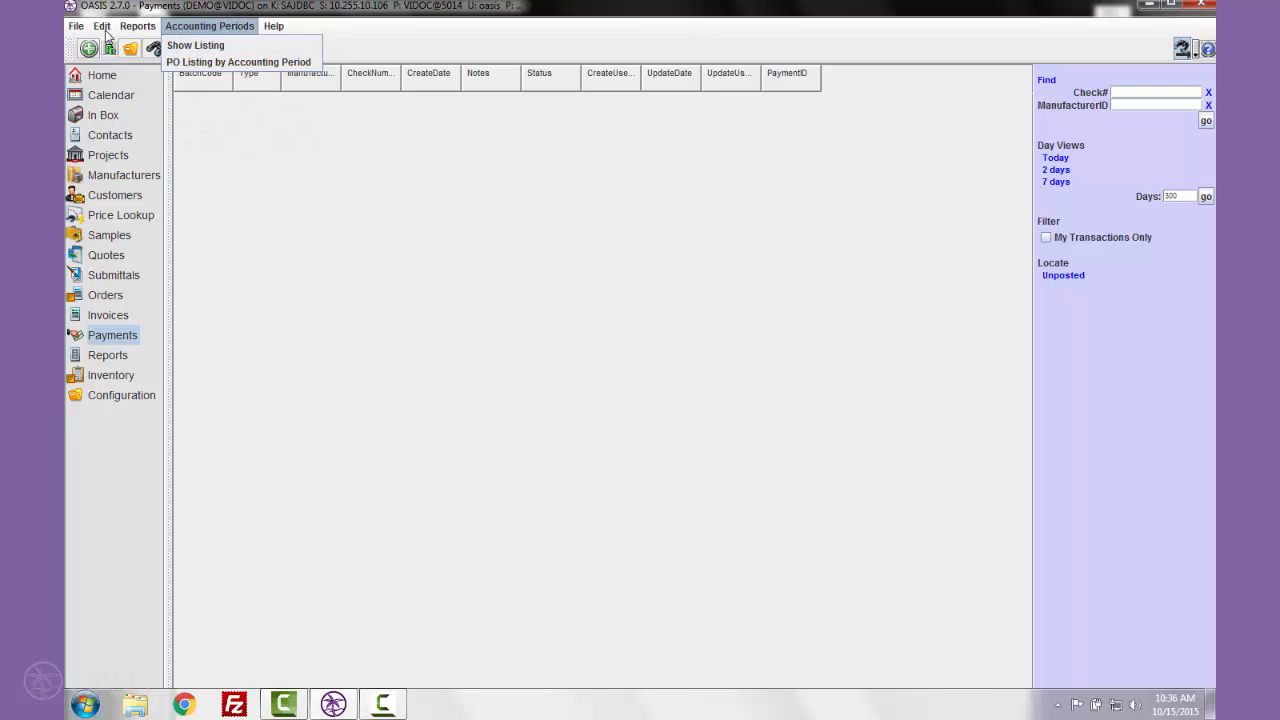
left_click(170, 130)
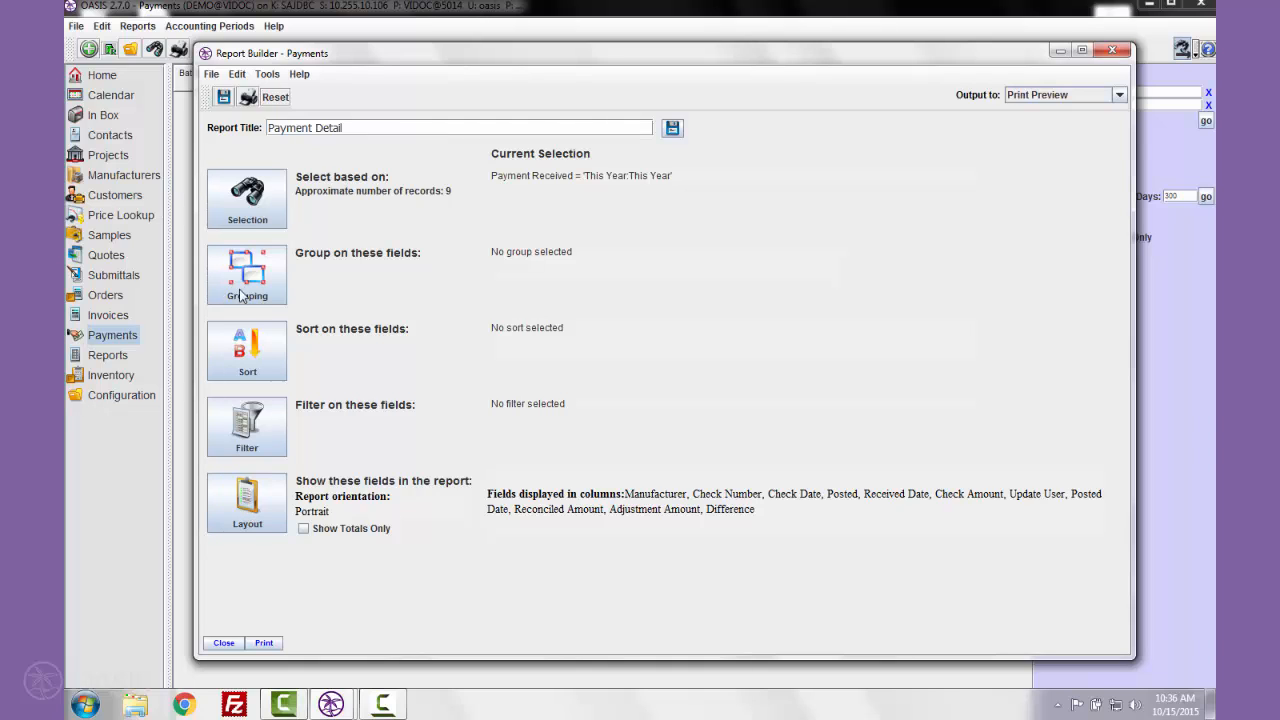
Review the basic and additional payment selection criteria, including the manufacturer and customer options, without changing them.
left_click(268, 188)
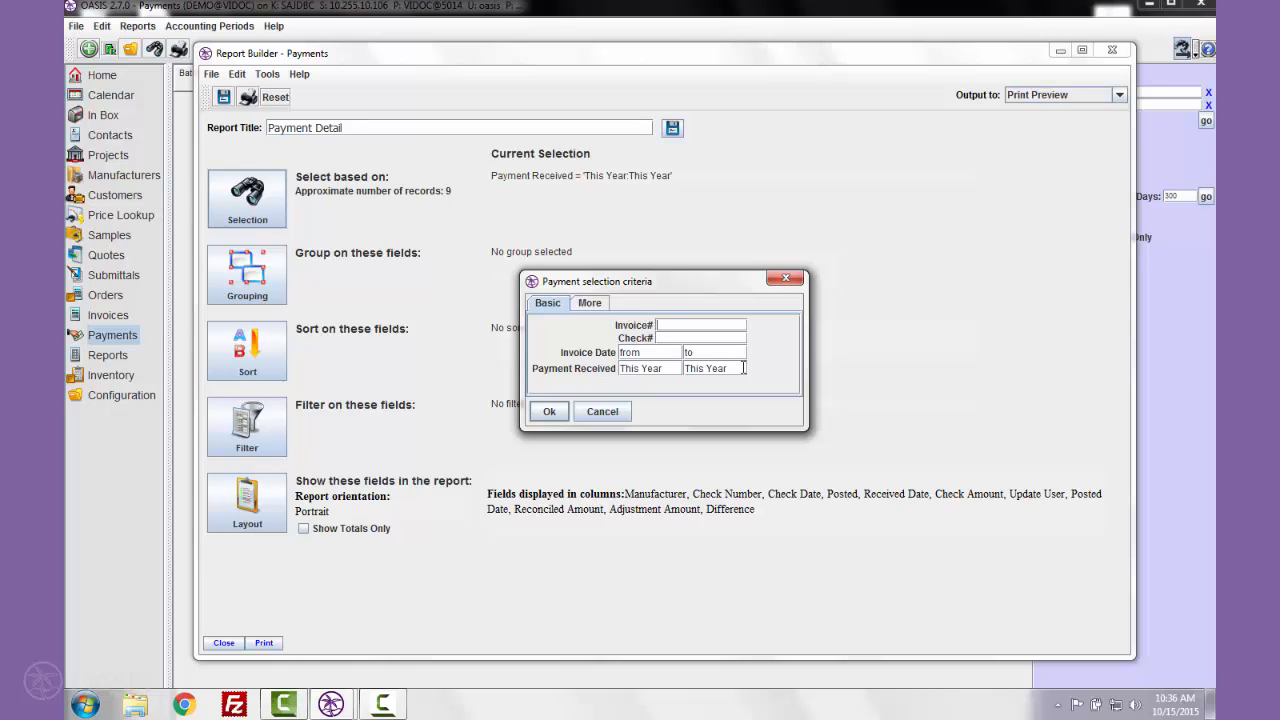
left_click(599, 305)
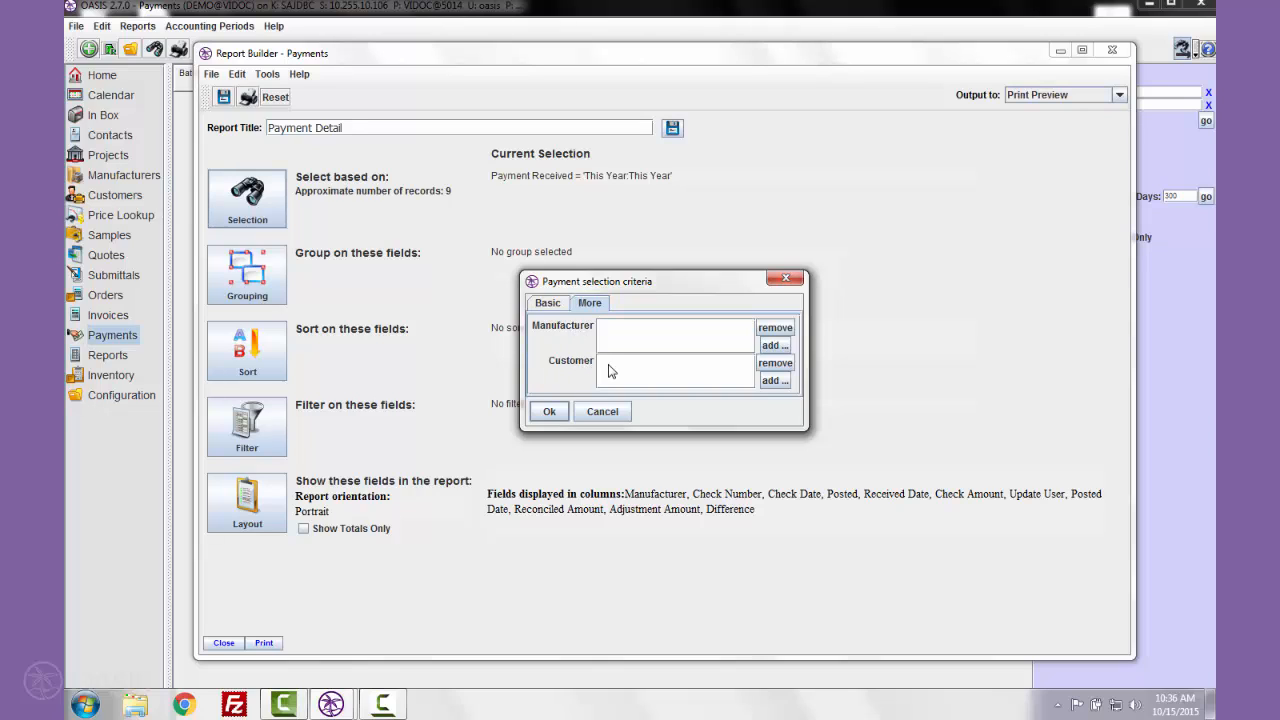
left_click(603, 412)
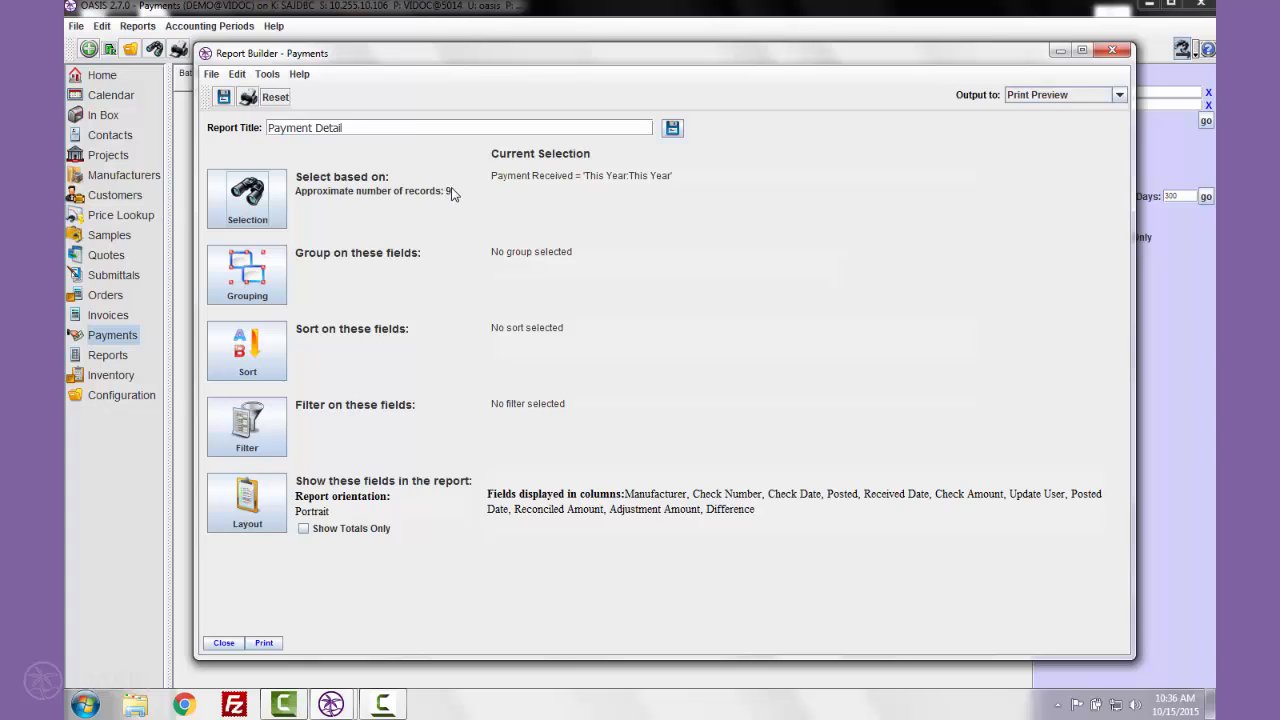
Review the fields available for grouping and for sorting the Payment Detail report, adding none.
left_click(232, 280)
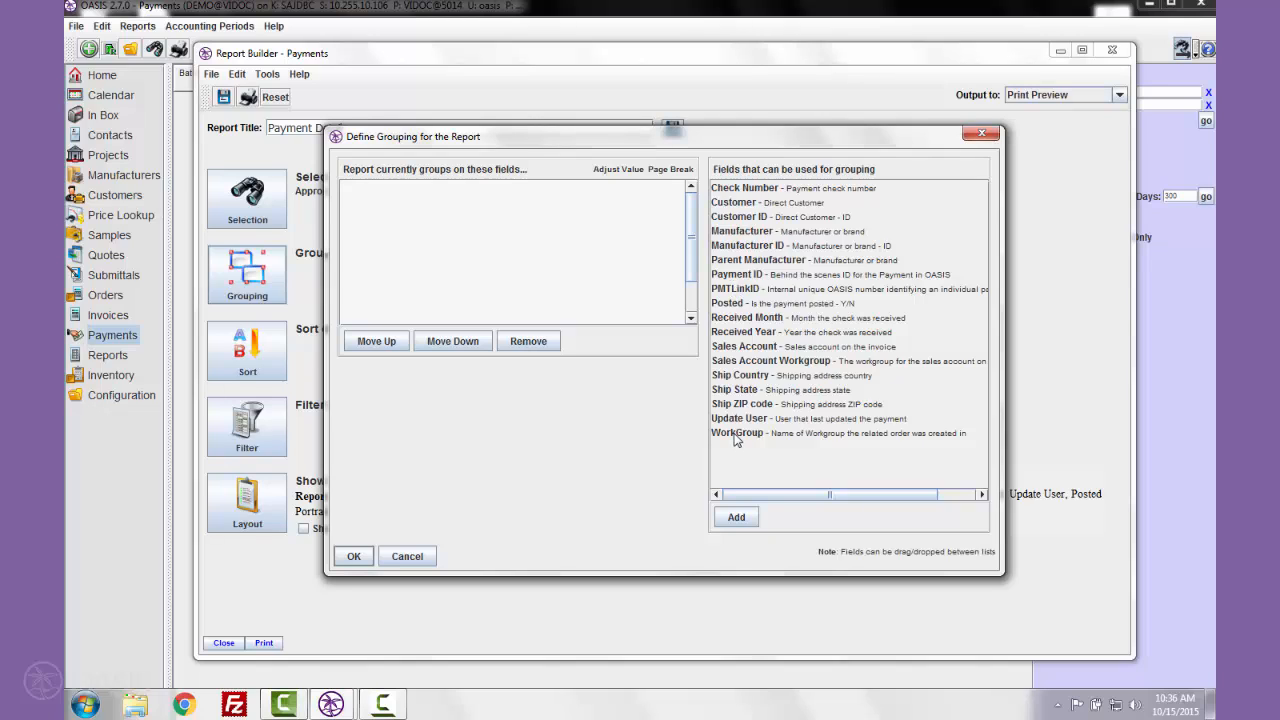
left_click(354, 556)
left_click(247, 350)
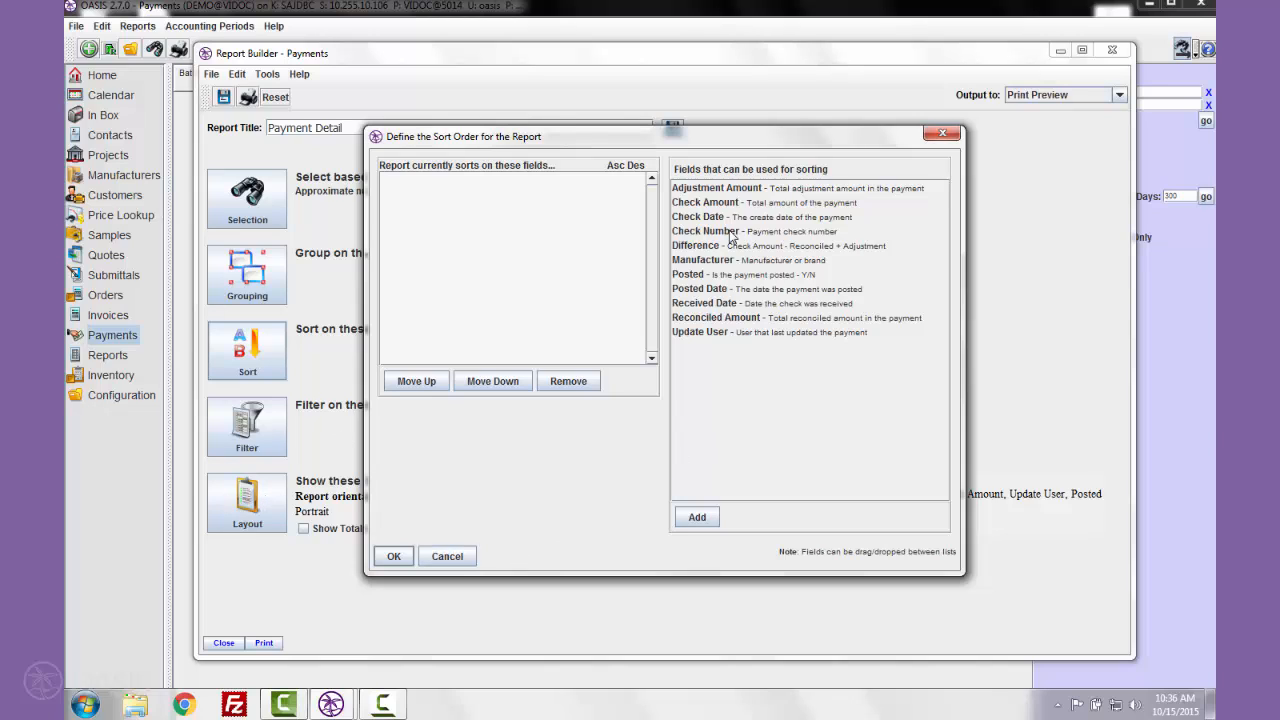
left_click(443, 562)
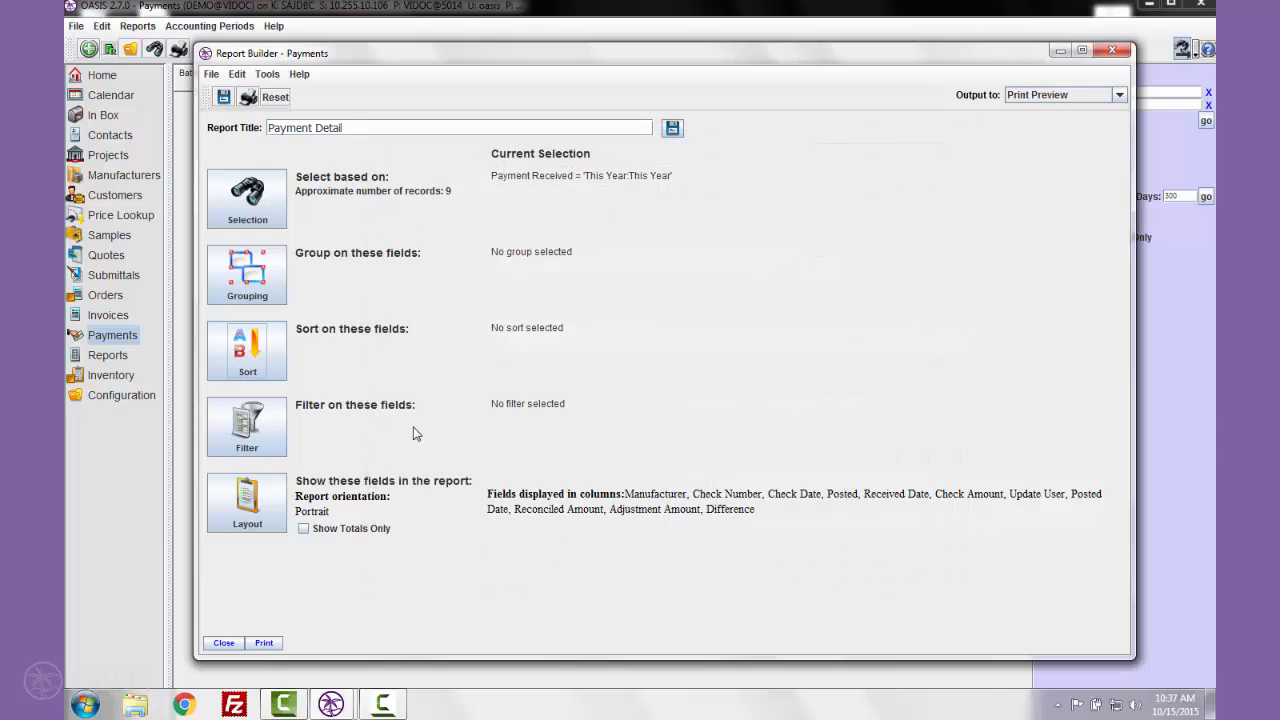
Check the report's filter options, and examine the column and available fields in the report layout without changing them.
left_click(249, 435)
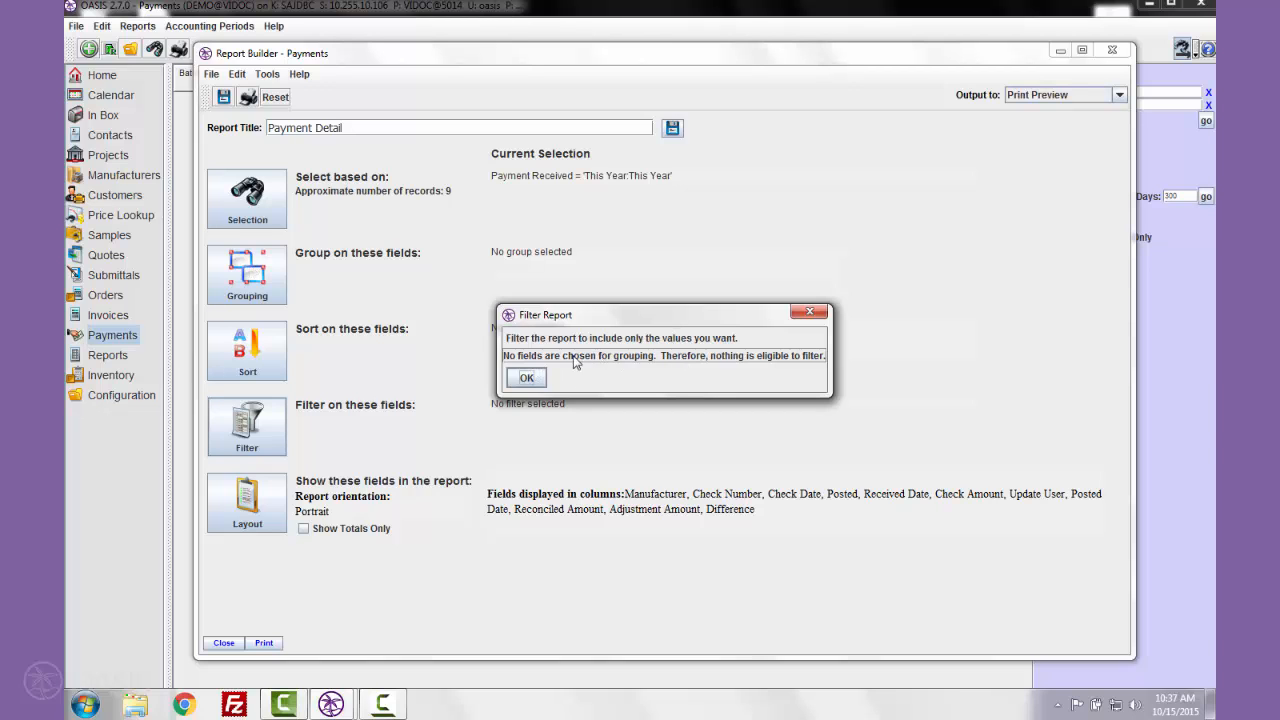
left_click(530, 378)
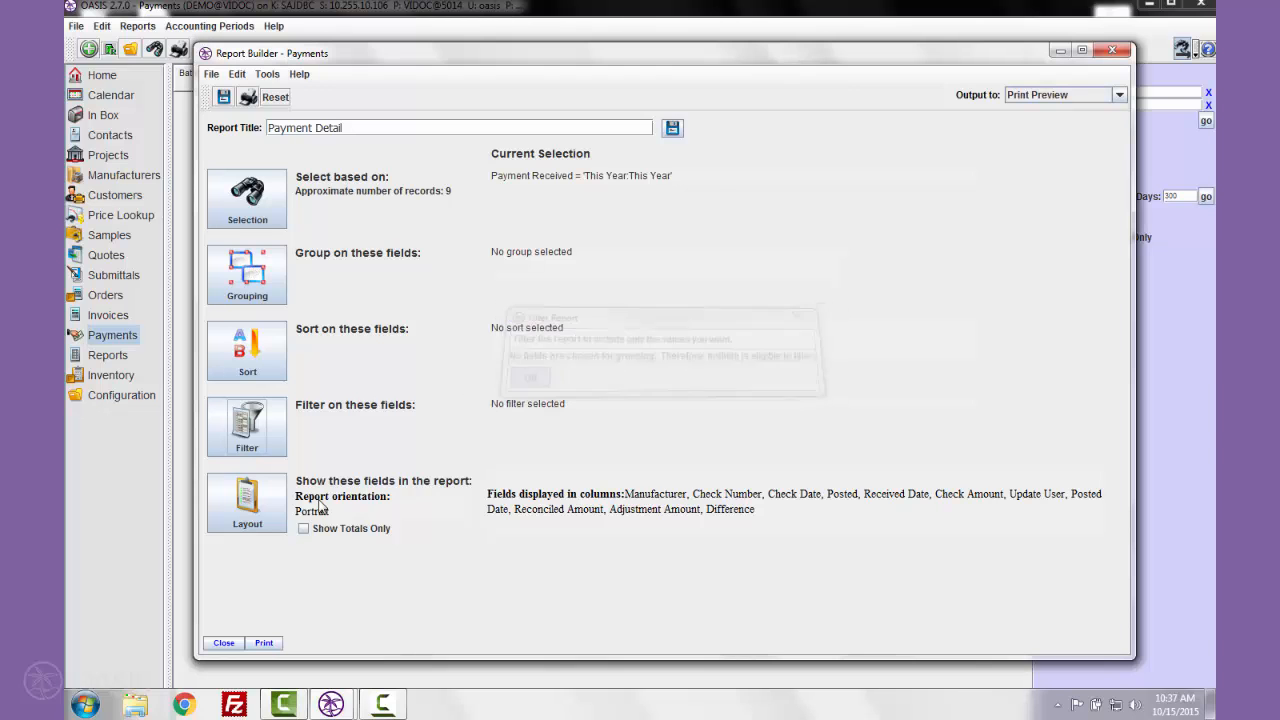
left_click(278, 515)
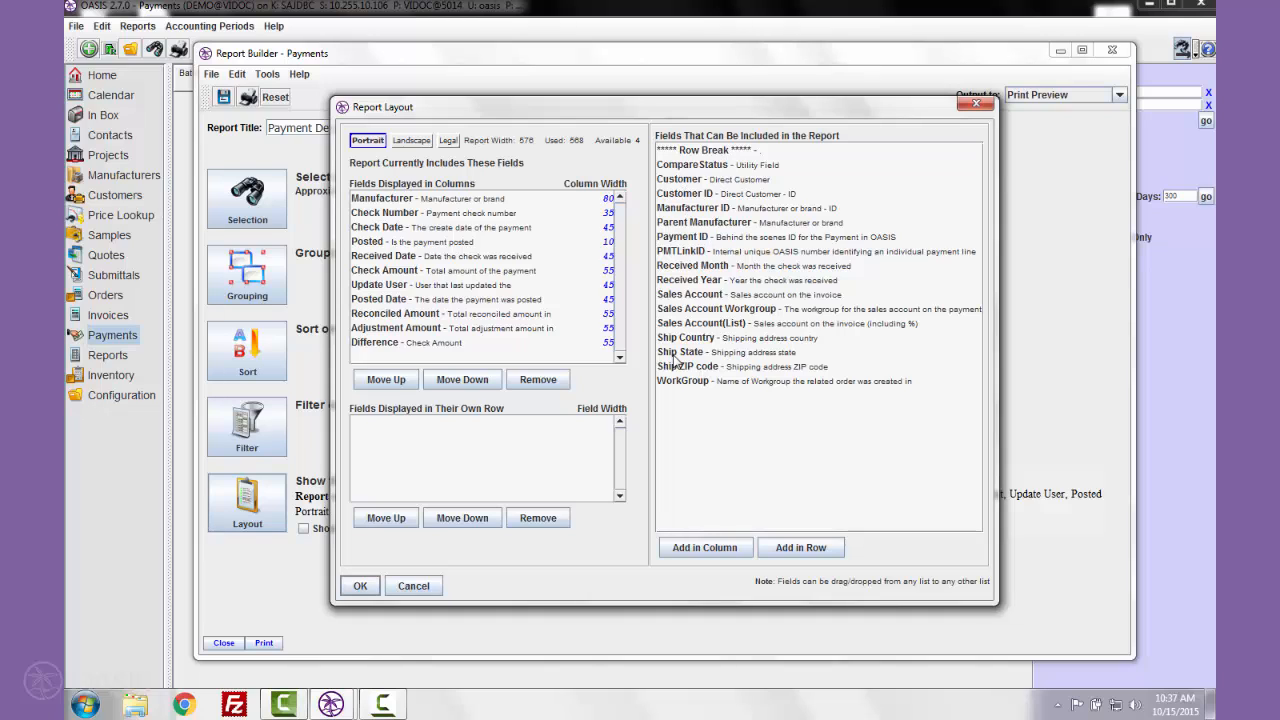
left_click(422, 245)
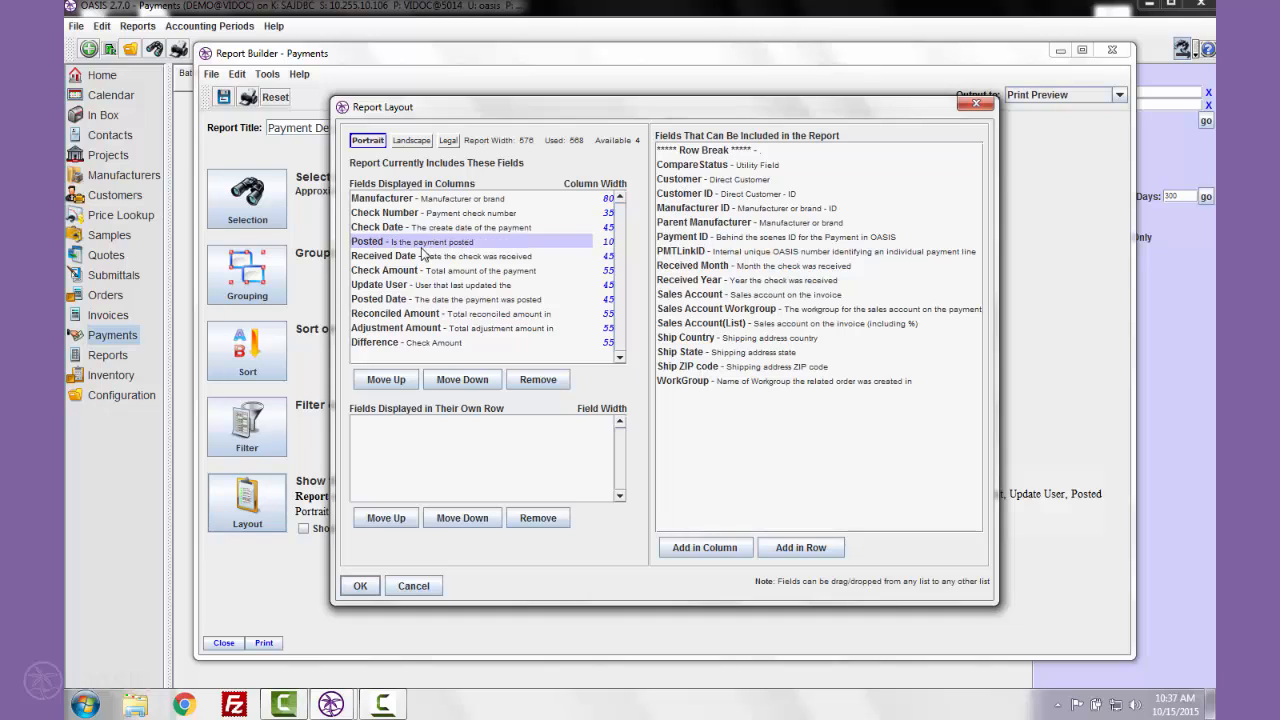
left_click(414, 590)
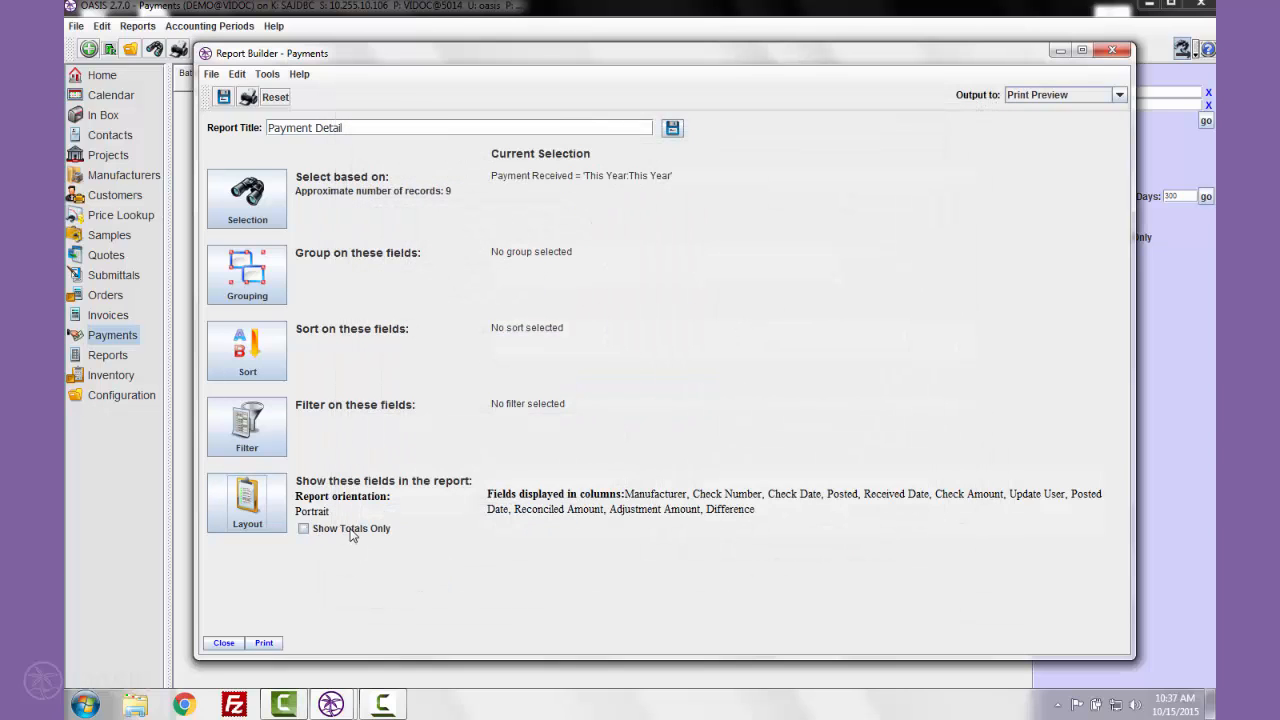